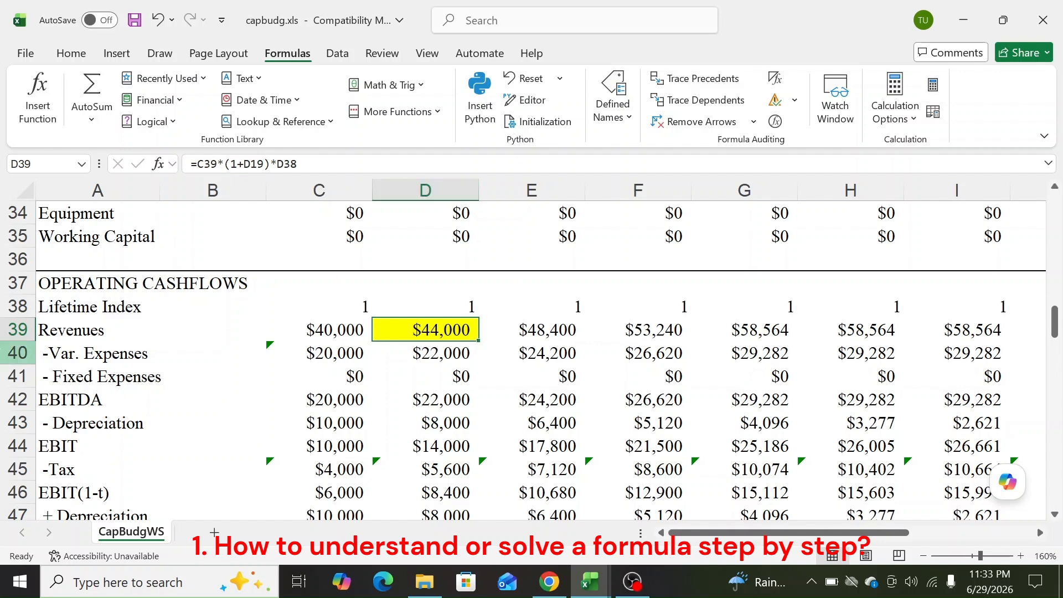
# Inspect D39's revenue formula and its D19 growth-rate input without changing anything
pyautogui.doubleClick(460, 334)
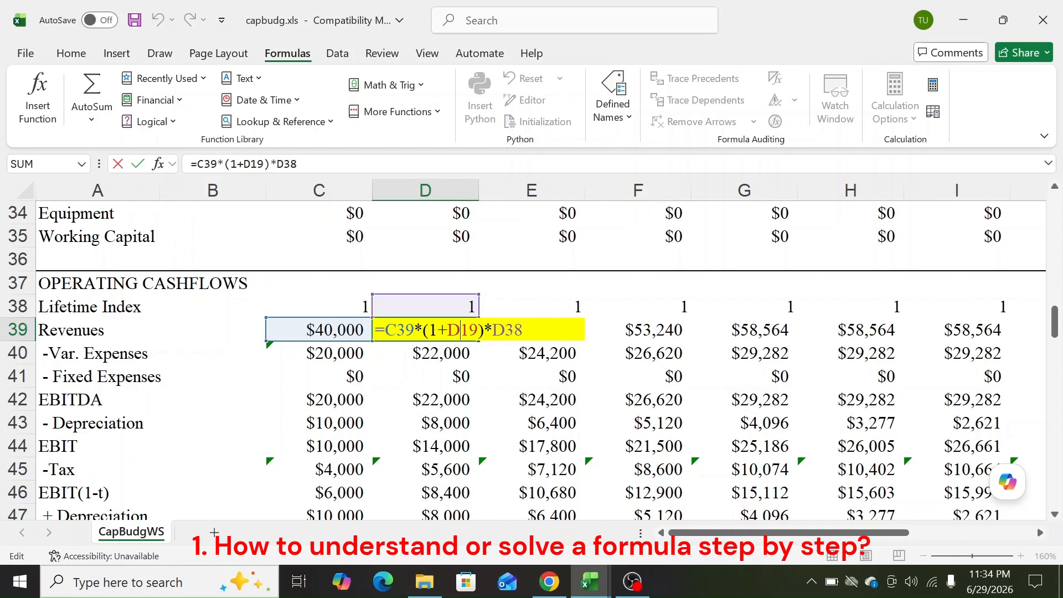
pyautogui.press('Escape')
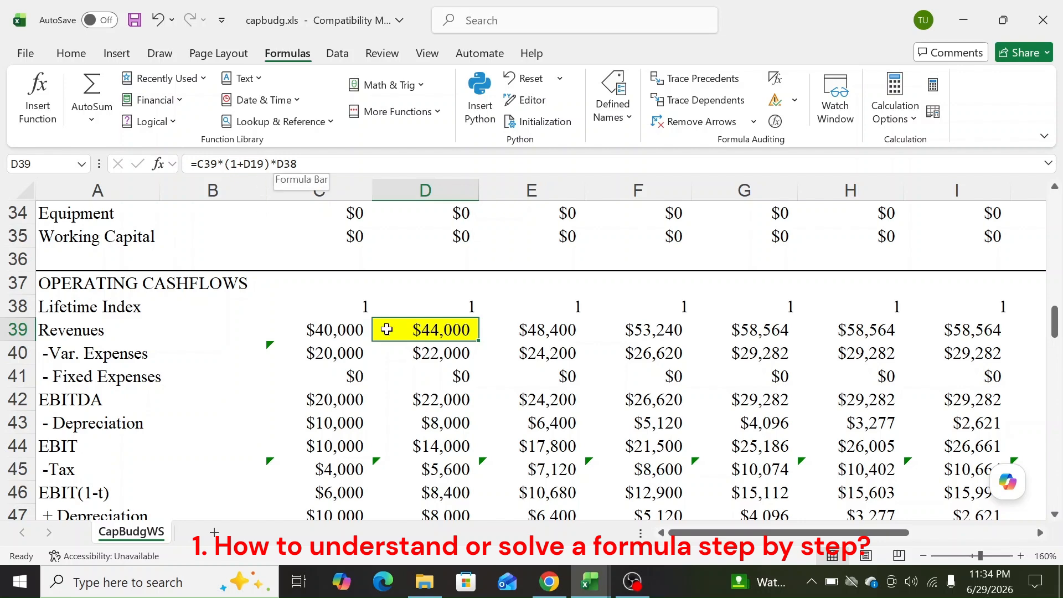
pyautogui.scroll(5, 404, 325)
pyautogui.click(446, 246)
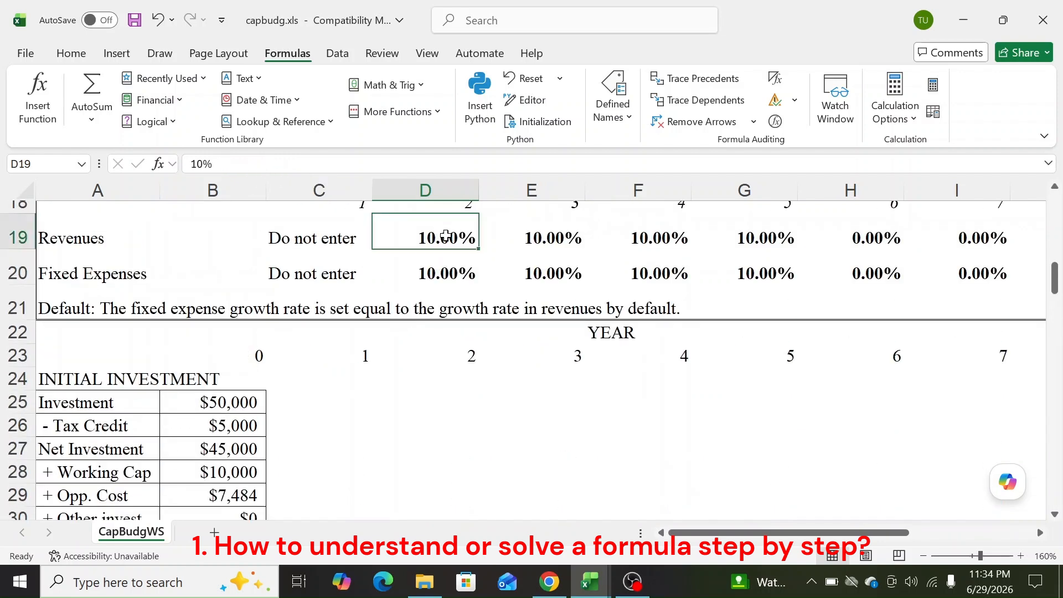
pyautogui.scroll(-4, 448, 254)
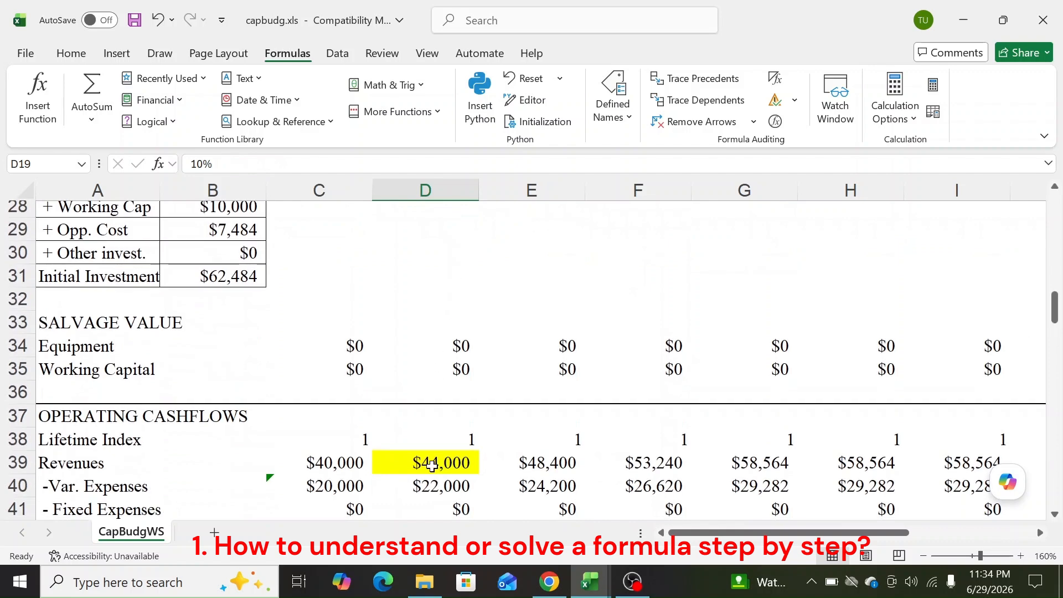
pyautogui.click(432, 467)
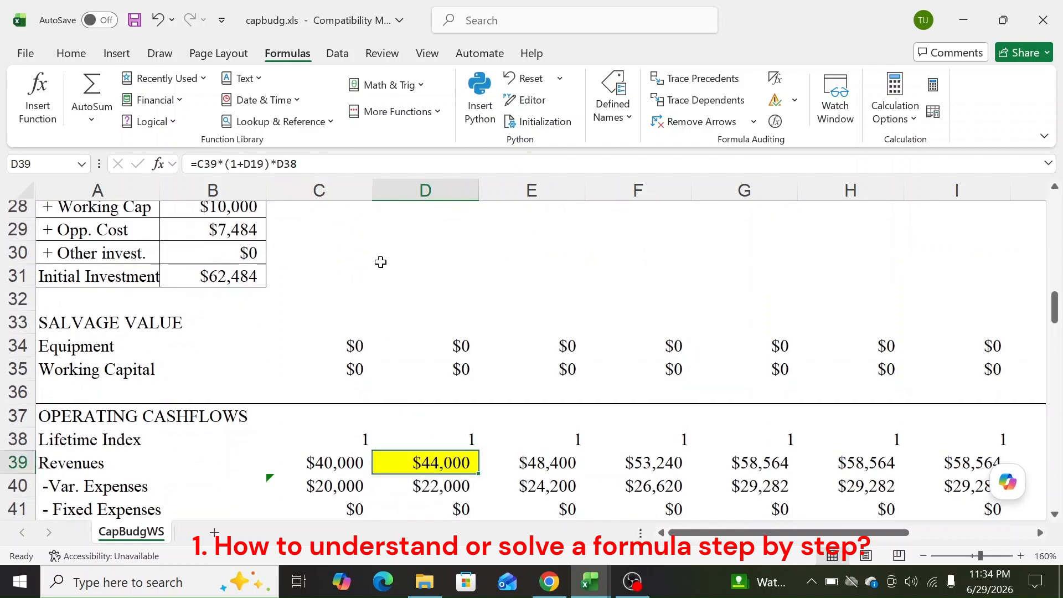
pyautogui.scroll(-1, 452, 443)
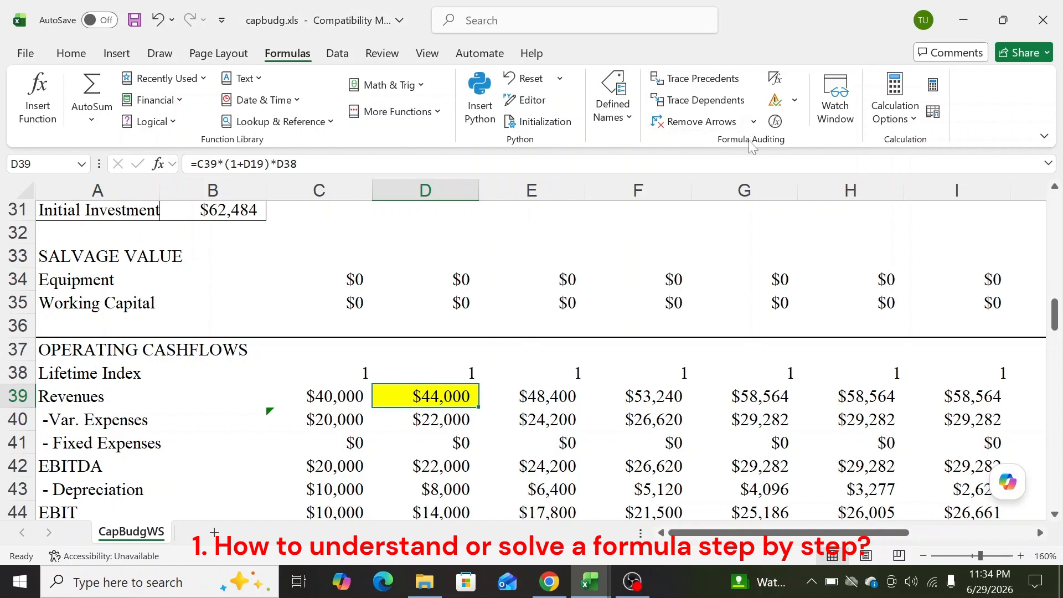
# Start a step-by-step evaluation of D39, move the dialog aside, and resolve C39 to 40000
pyautogui.click(776, 122)
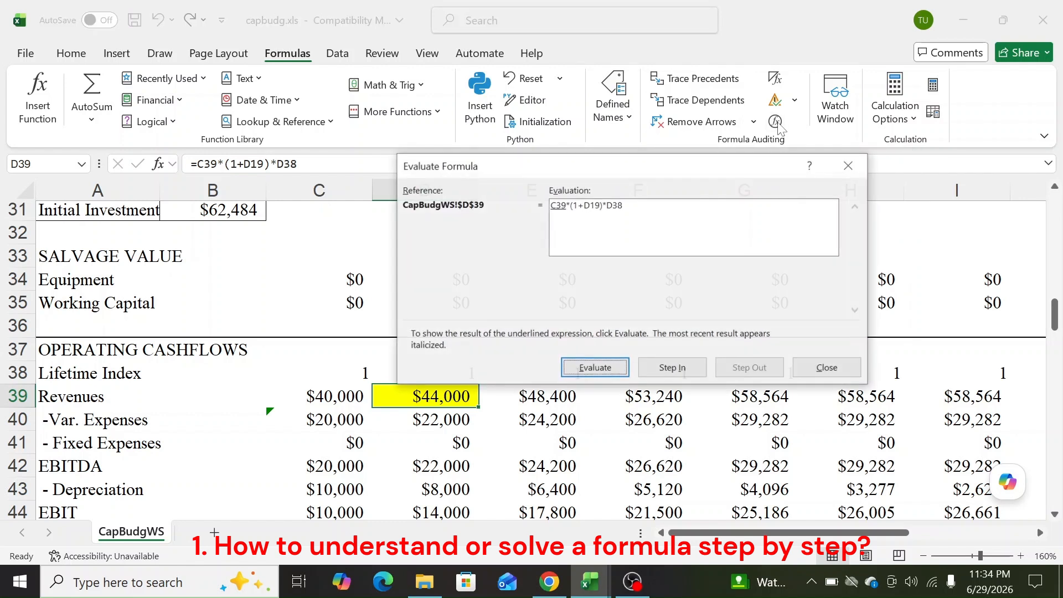
pyautogui.moveTo(581, 169); pyautogui.dragTo(519, 132)
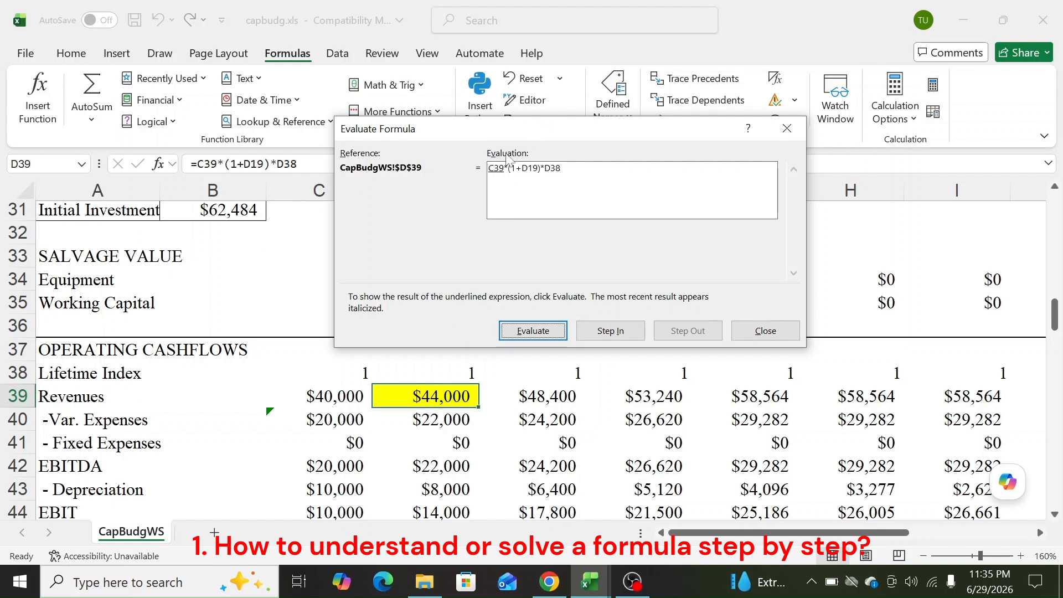
pyautogui.click(534, 331)
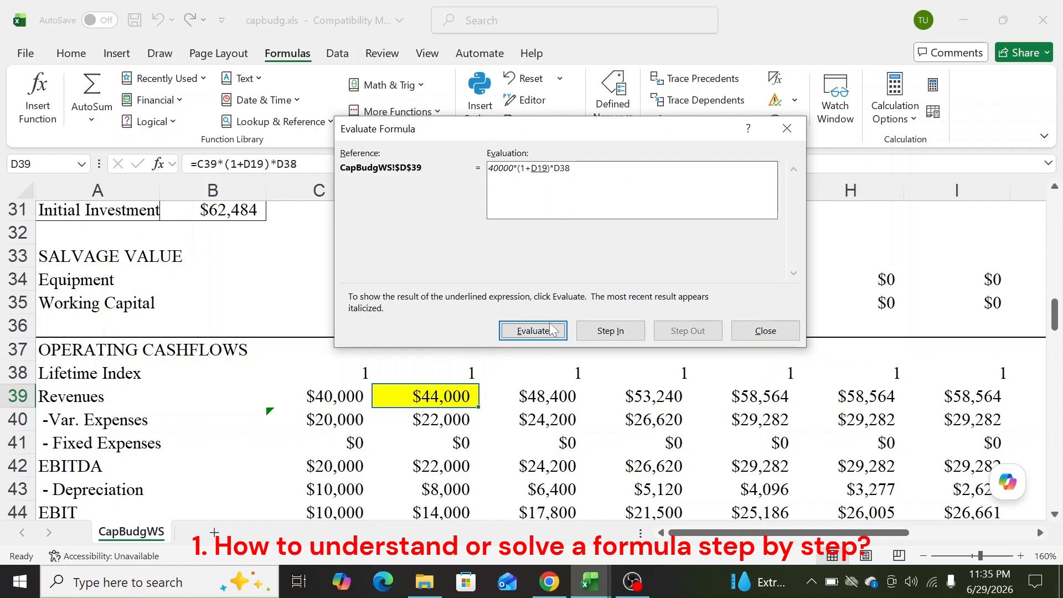
# Evaluate D39 through growth 0.1, 1.1, 44000 and D38 index 1 to reach $44,000, then close
pyautogui.click(533, 331)
pyautogui.click(539, 334)
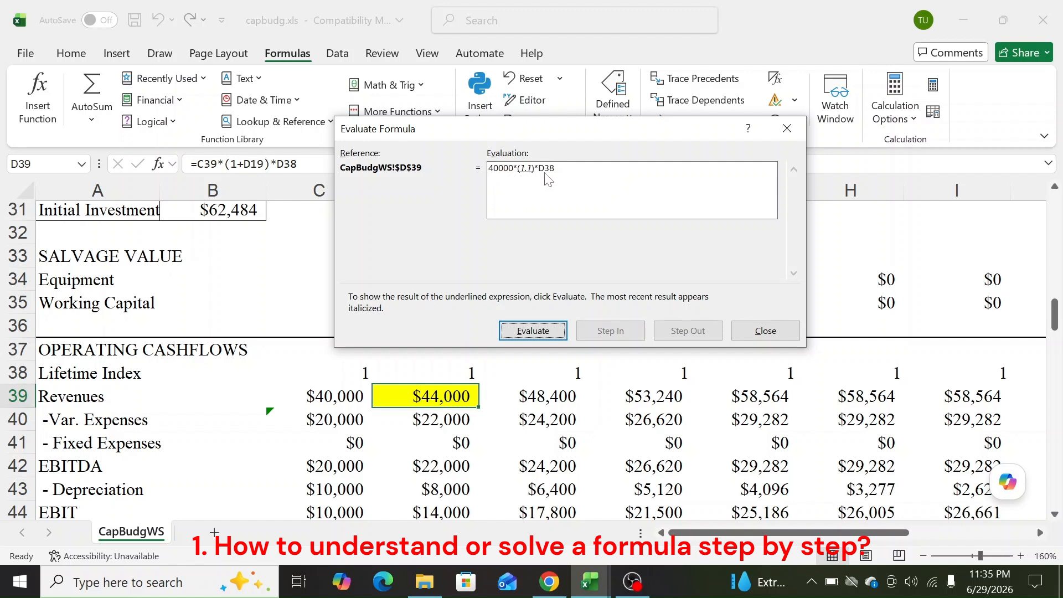
pyautogui.click(543, 332)
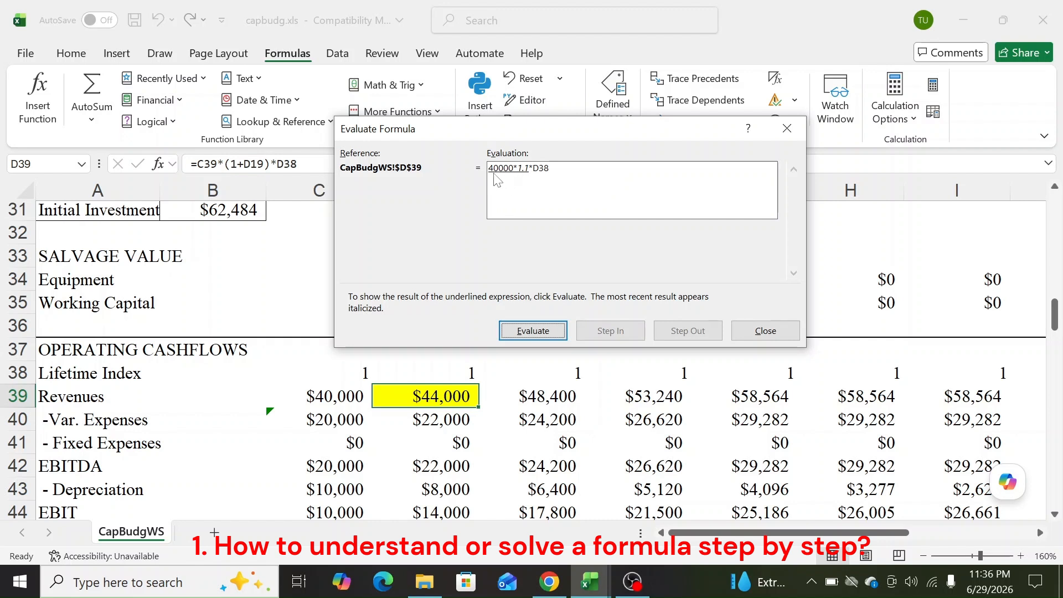
pyautogui.click(540, 331)
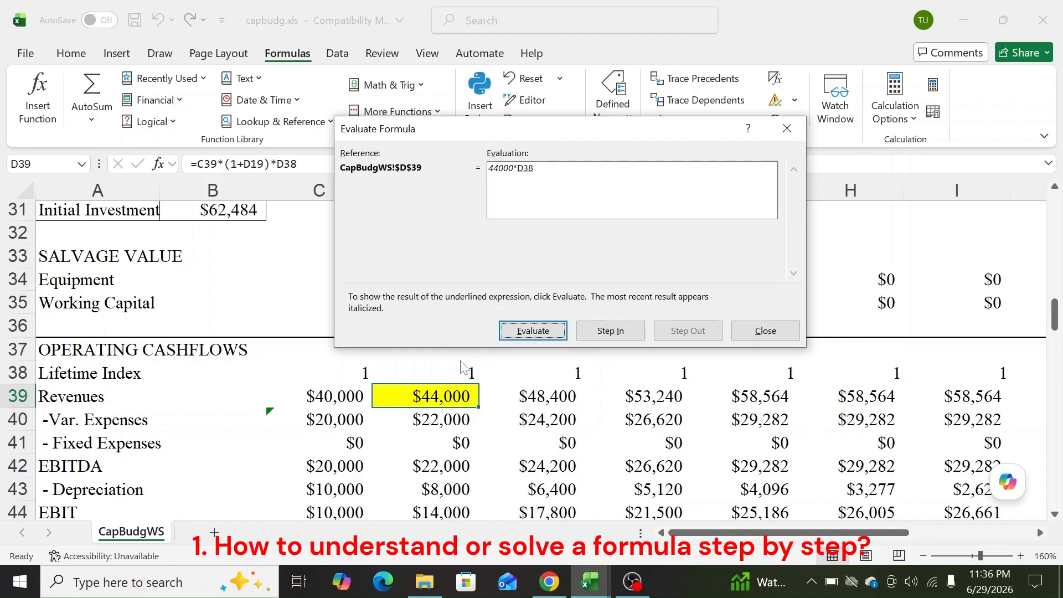
pyautogui.click(527, 336)
pyautogui.click(538, 331)
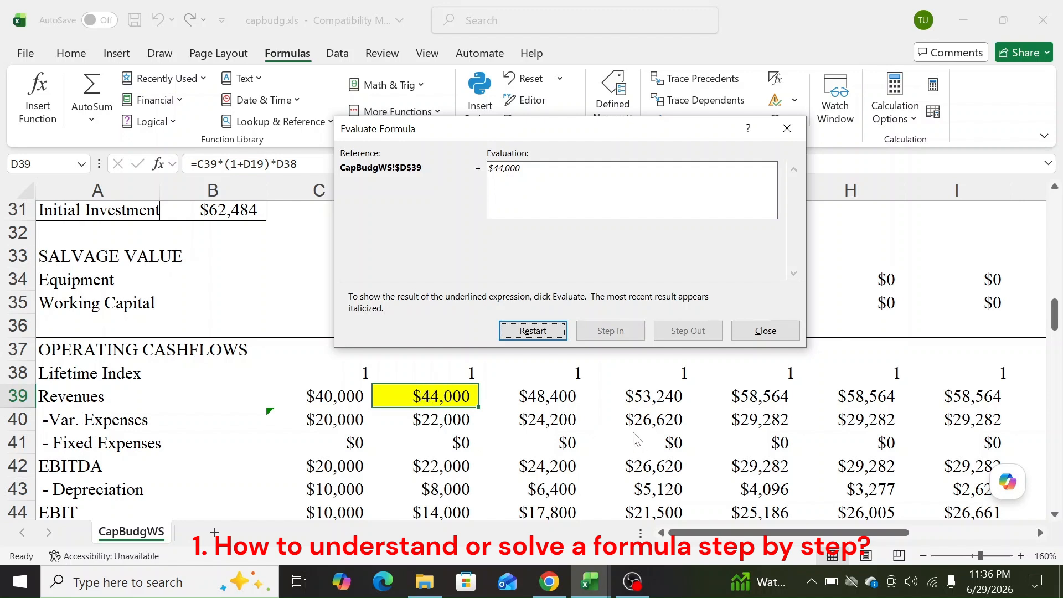
pyautogui.click(757, 332)
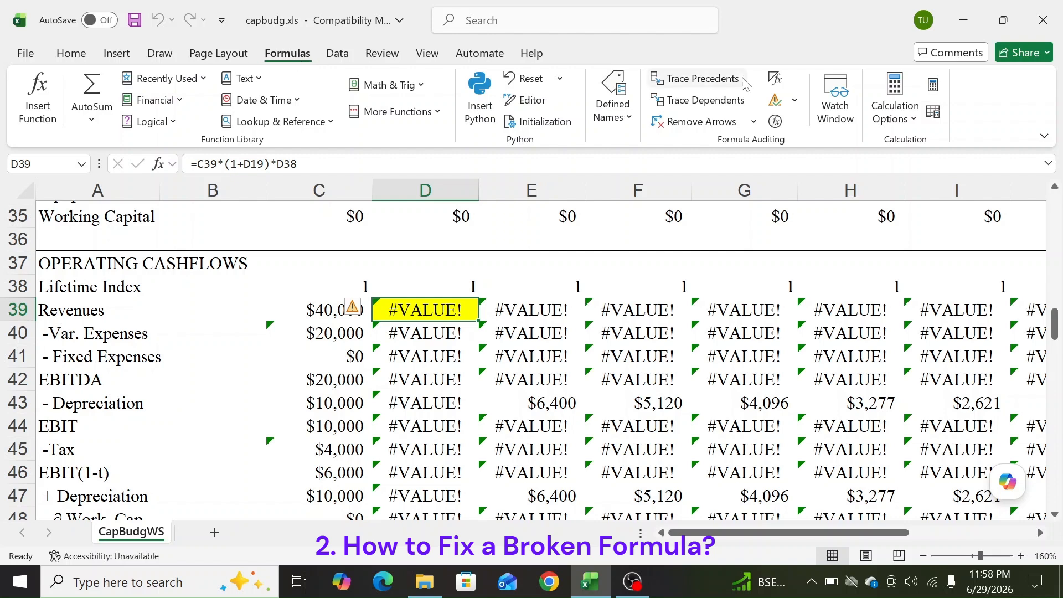
# Run Error Checking on D39 to learn what causes its #VALUE! error
pyautogui.click(775, 99)
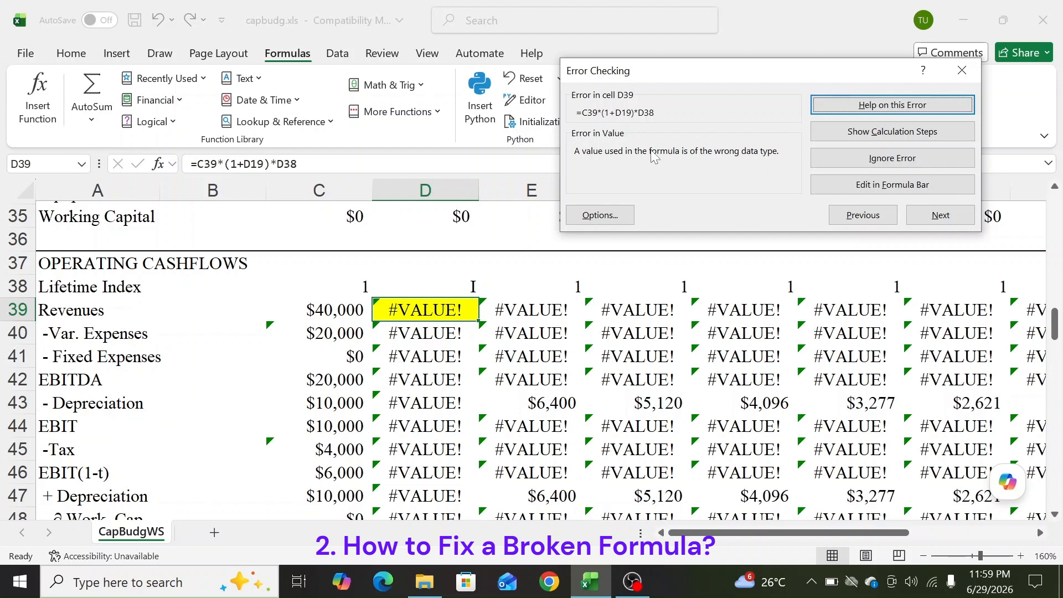
# Close the Error Checking dialog after reading its wrong-data-type message
pyautogui.click(962, 70)
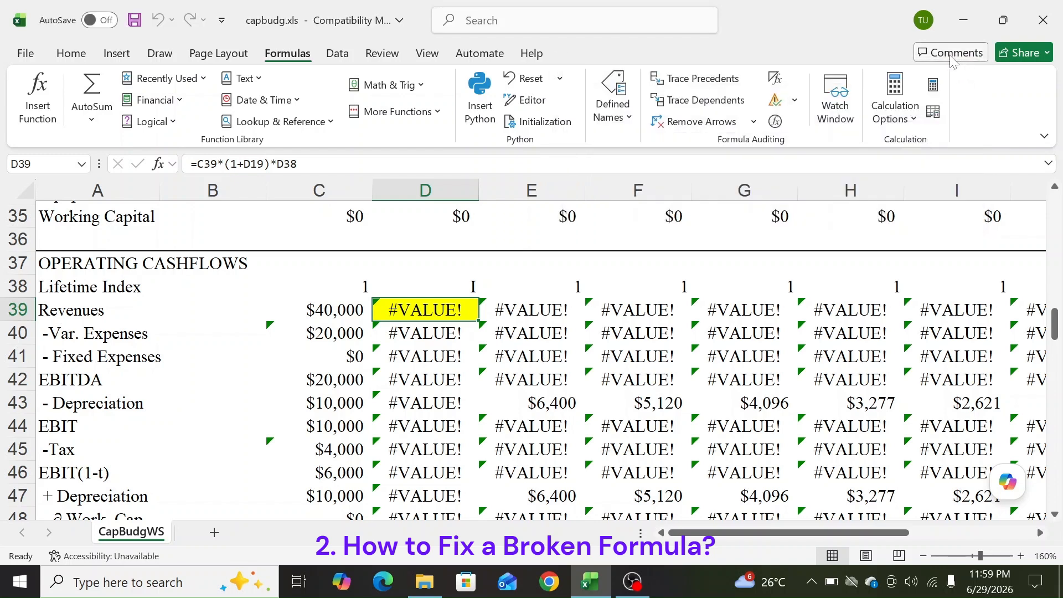
# Evaluate D39's formula until 44000 times the text in D38 yields #VALUE!
pyautogui.click(777, 129)
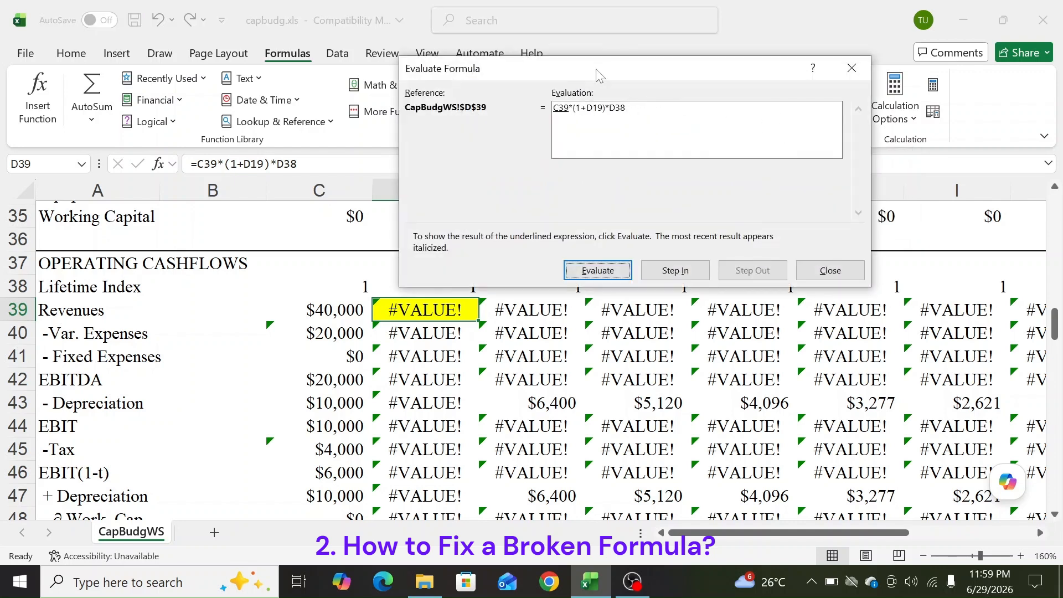
pyautogui.moveTo(598, 74); pyautogui.dragTo(526, 67)
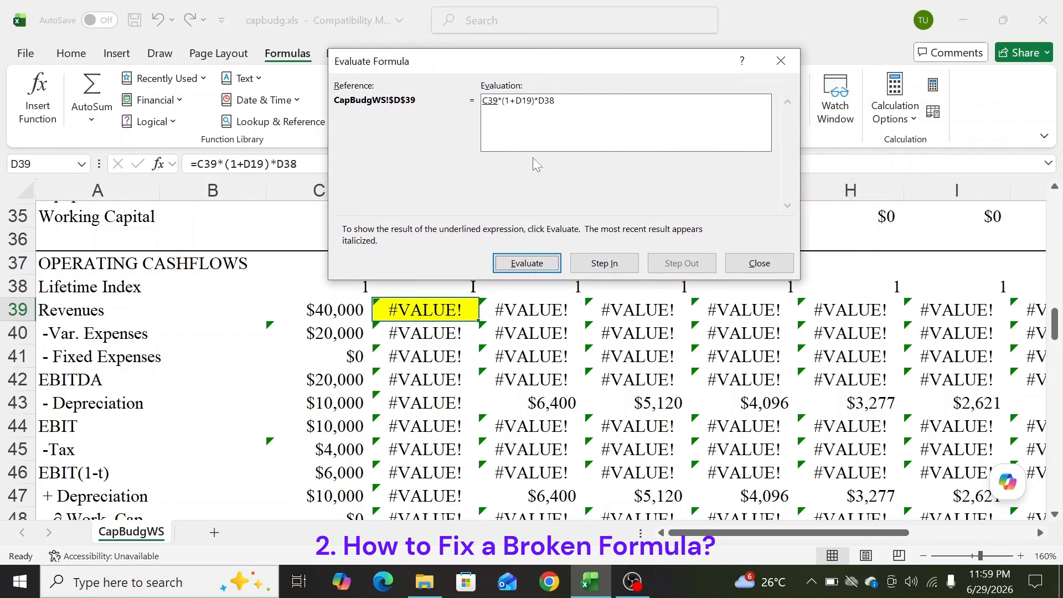
pyautogui.click(530, 264)
pyautogui.click(537, 265)
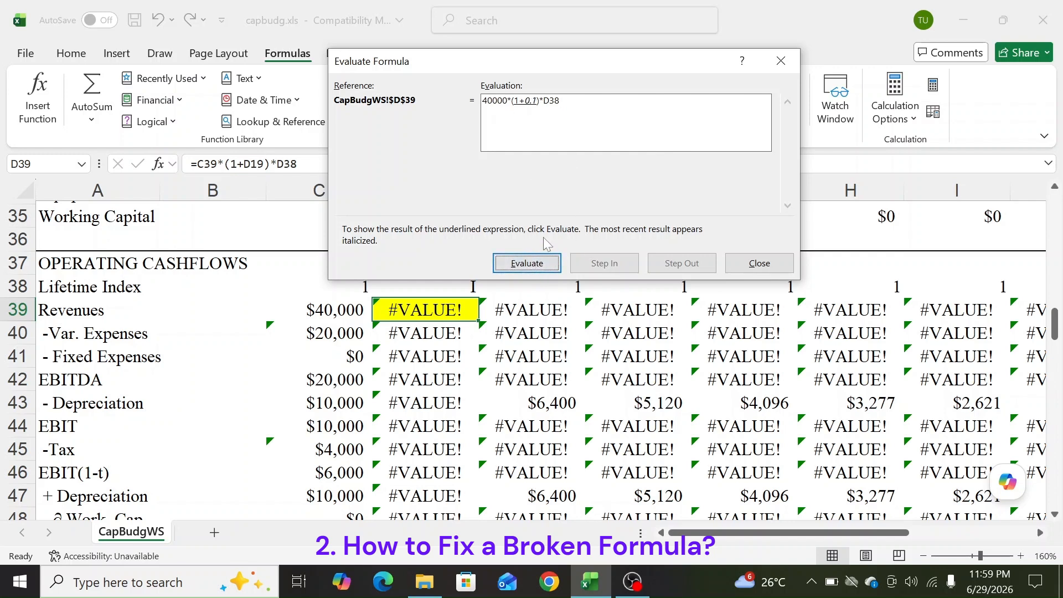
pyautogui.click(531, 263)
pyautogui.click(535, 265)
pyautogui.click(536, 265)
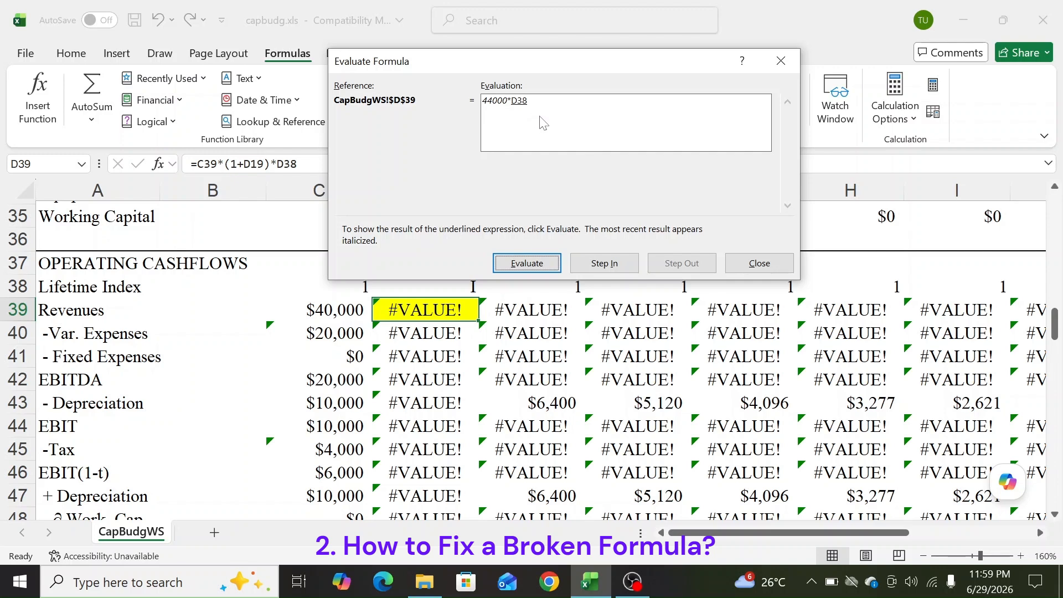
pyautogui.click(540, 265)
pyautogui.click(537, 265)
# Restart the evaluation, step through again to the #VALUE! result, and close the dialog
pyautogui.click(545, 270)
pyautogui.click(541, 267)
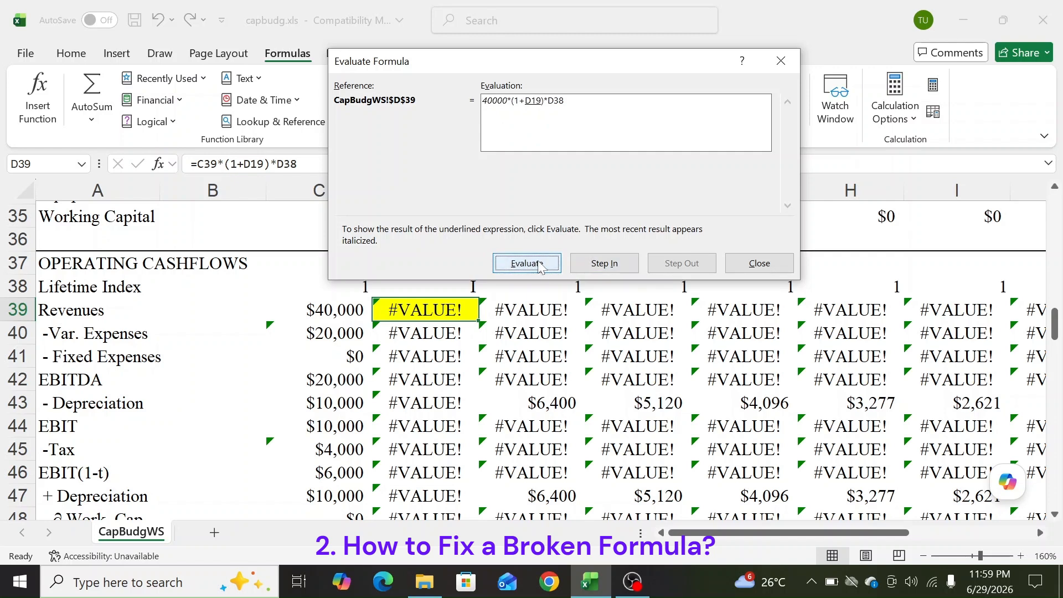
pyautogui.click(541, 266)
pyautogui.click(541, 267)
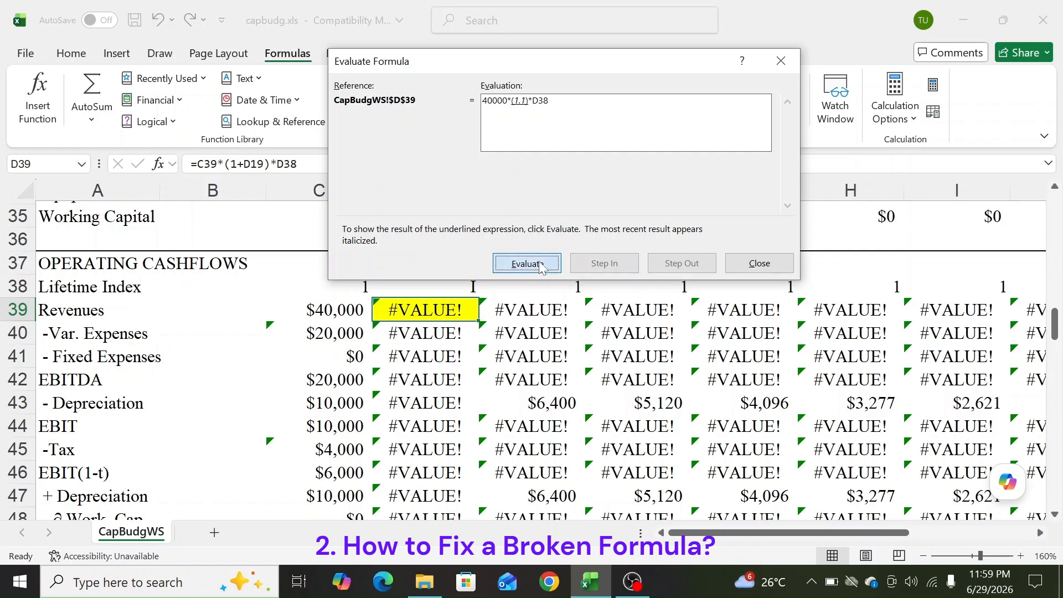
pyautogui.click(541, 267)
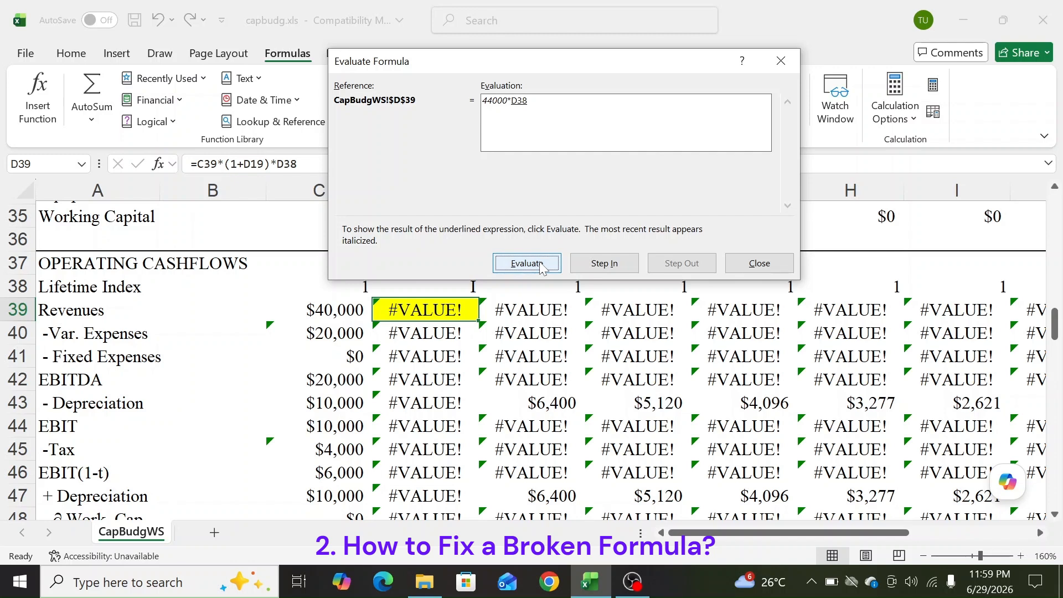
pyautogui.click(541, 267)
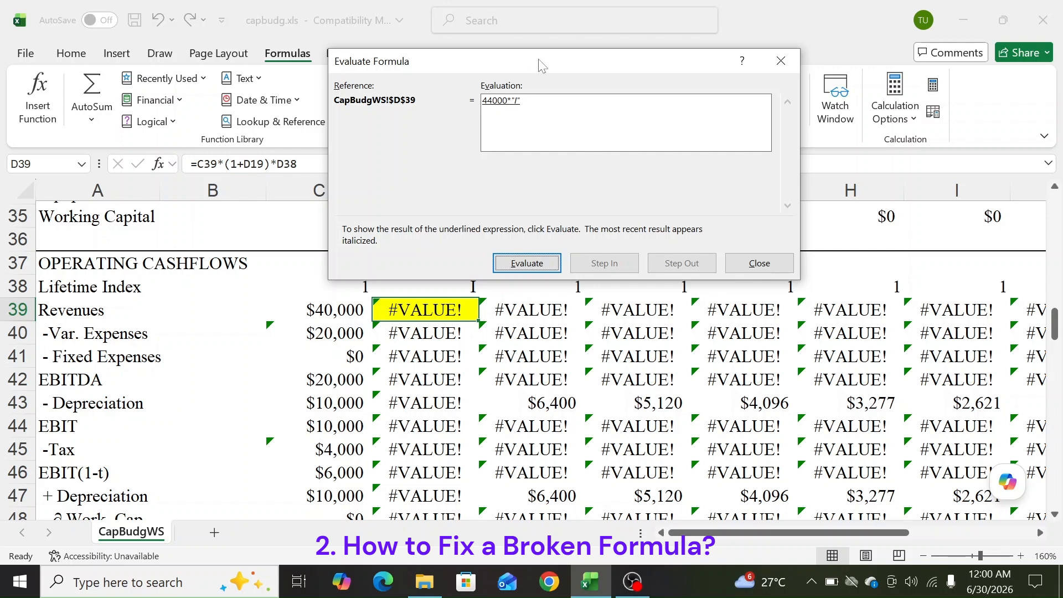
pyautogui.moveTo(541, 66); pyautogui.dragTo(597, 17)
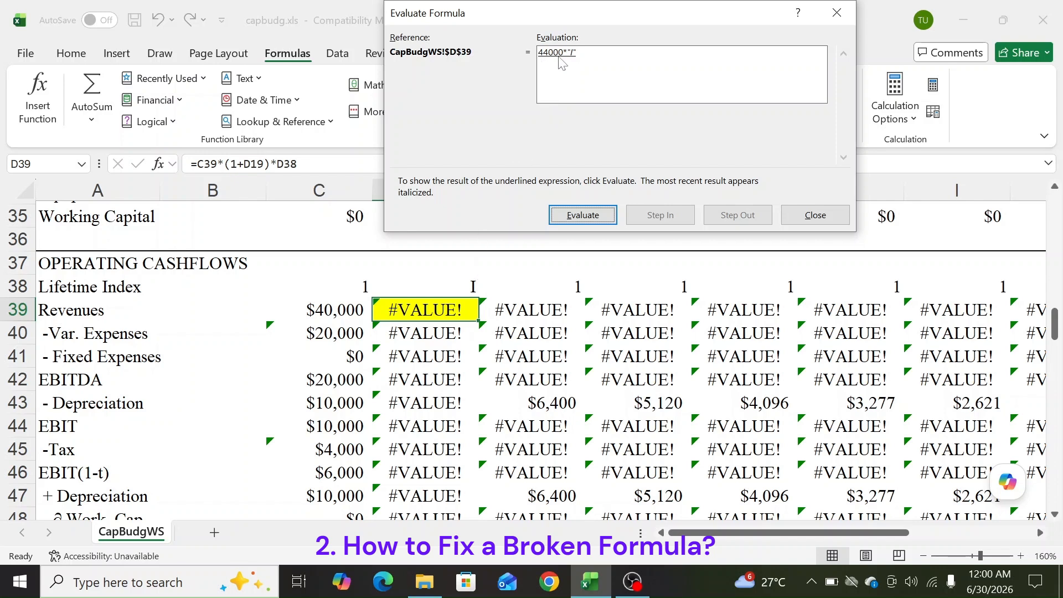
pyautogui.click(591, 217)
pyautogui.click(805, 219)
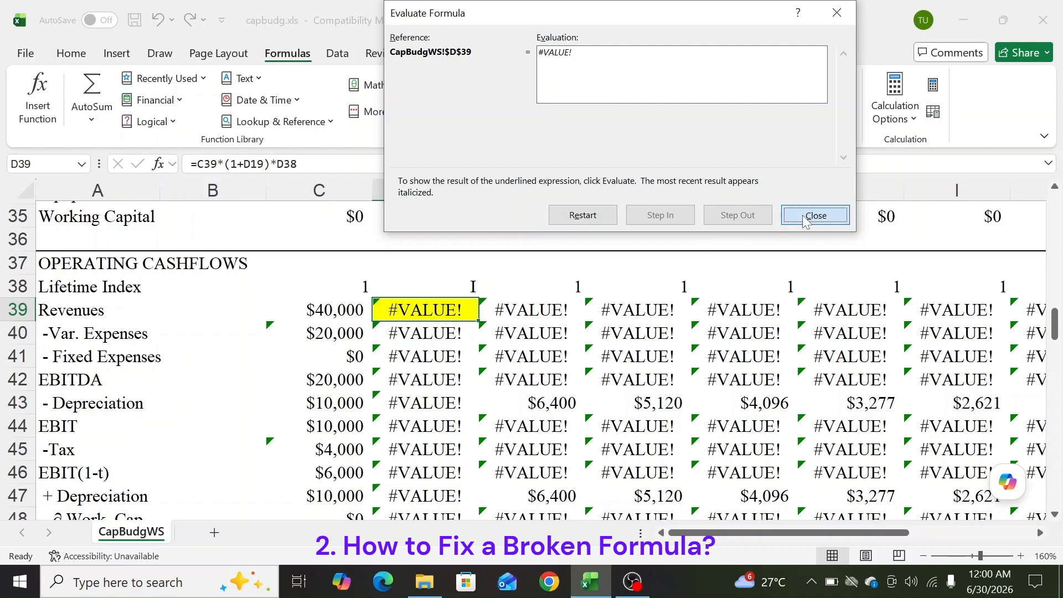
# Enter 1 in D38's Lifetime Index in place of the letter I
pyautogui.click(457, 280)
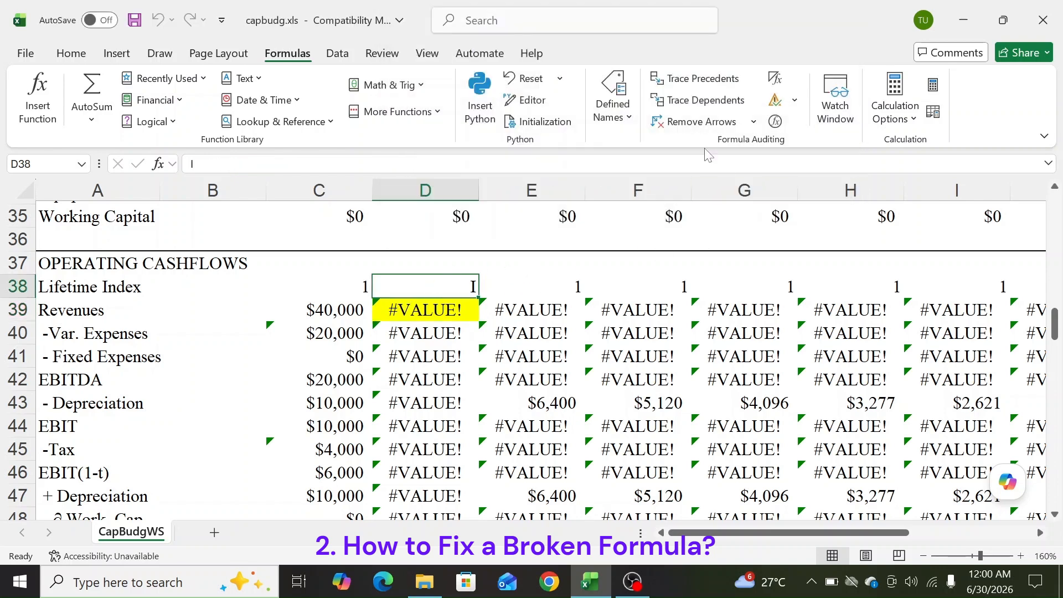
pyautogui.write('1')
pyautogui.press('Return')
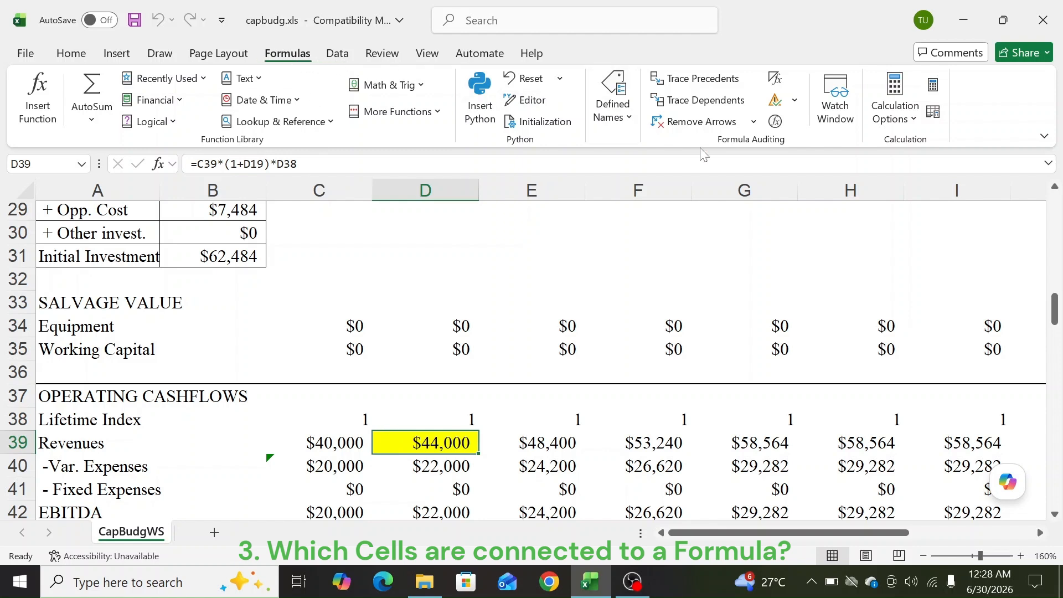
# Trace the precedents of D39, look over the arrows, then remove them
pyautogui.click(685, 83)
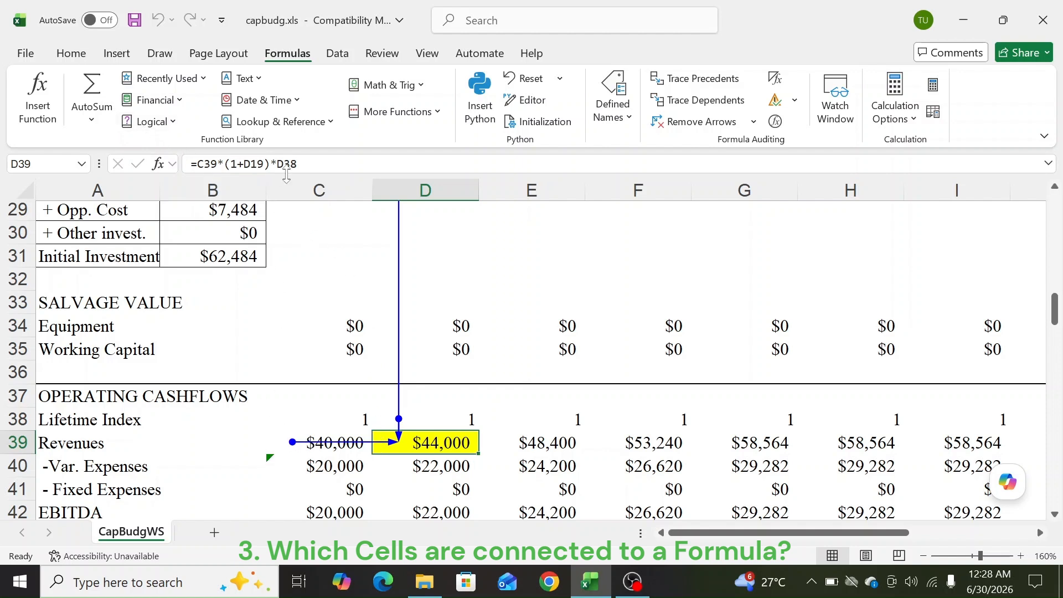
pyautogui.scroll(5, 418, 410)
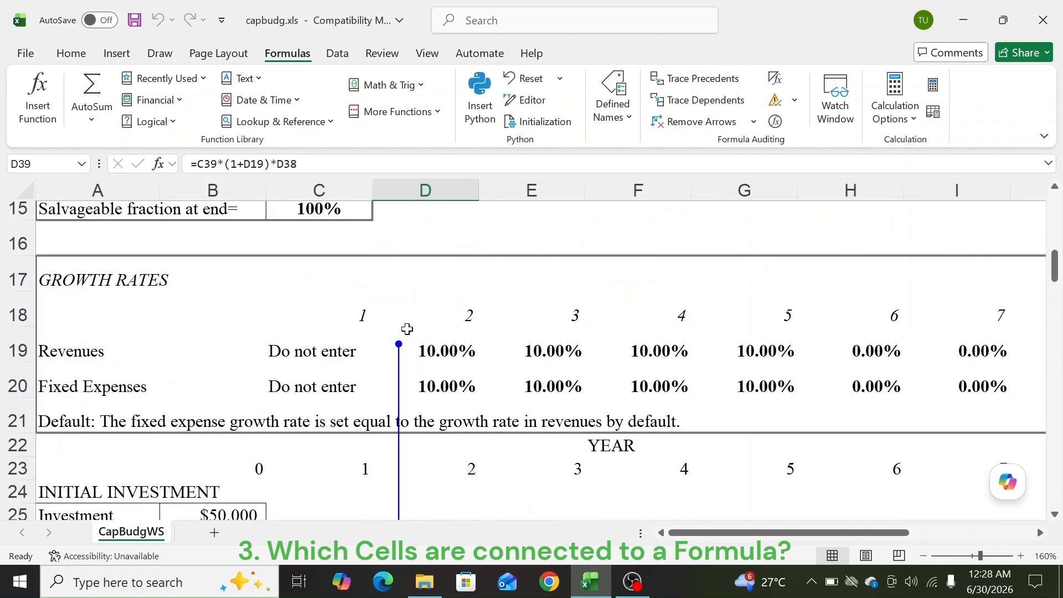
pyautogui.scroll(-5, 407, 329)
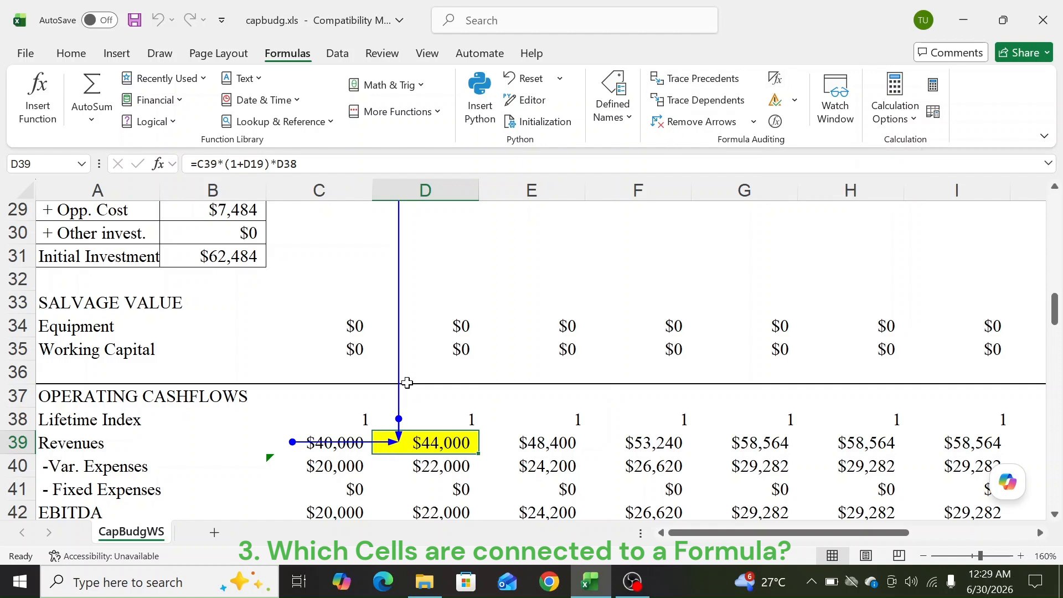
pyautogui.click(675, 129)
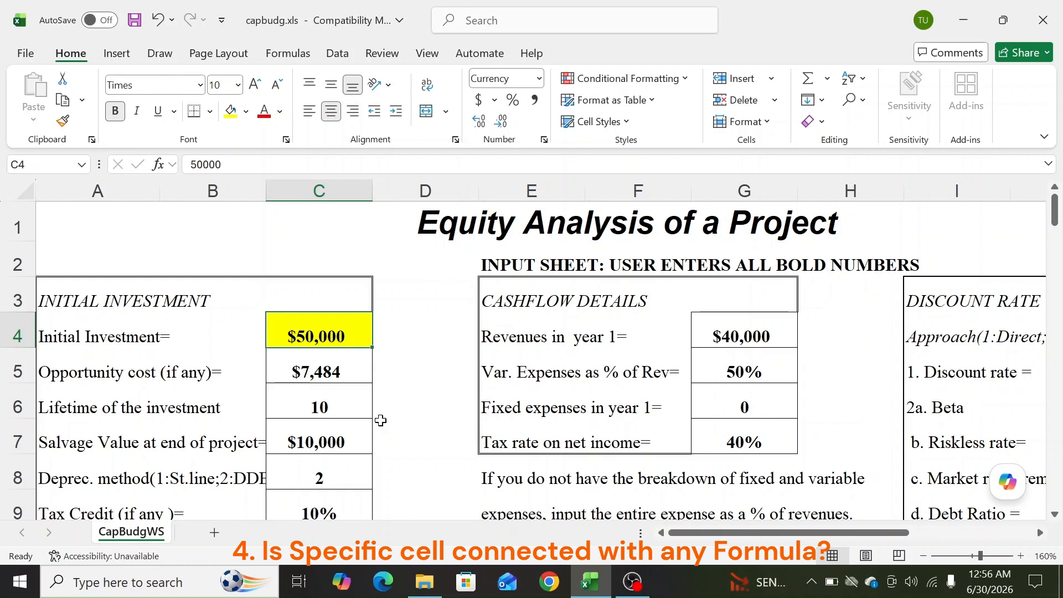
# Trace dependents of C4's $50,000 Initial Investment and scroll the sheet to follow the arrows
pyautogui.click(289, 54)
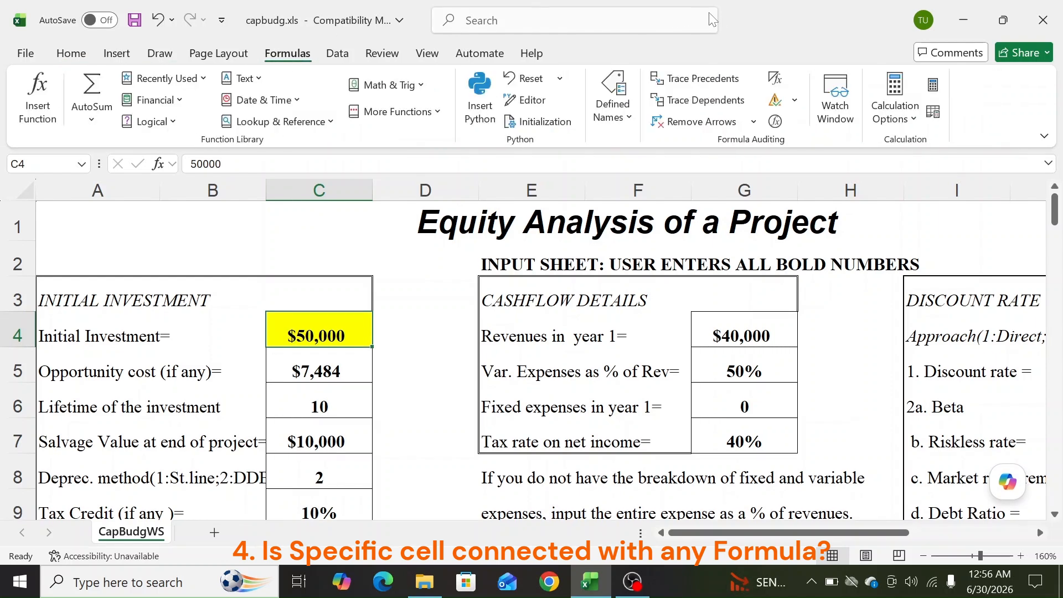
pyautogui.click(721, 106)
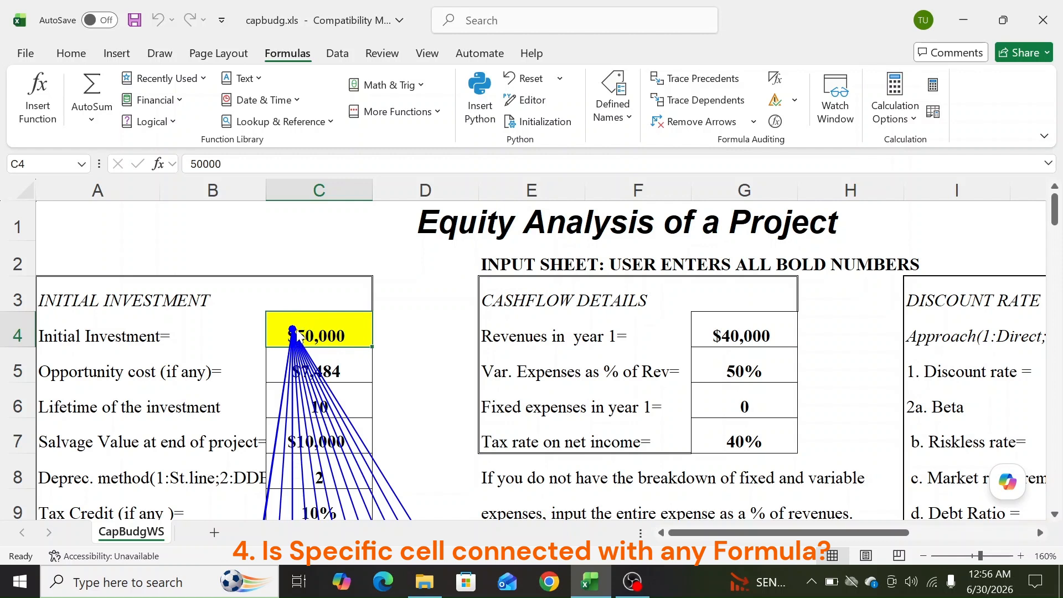
pyautogui.scroll(-5, 299, 343)
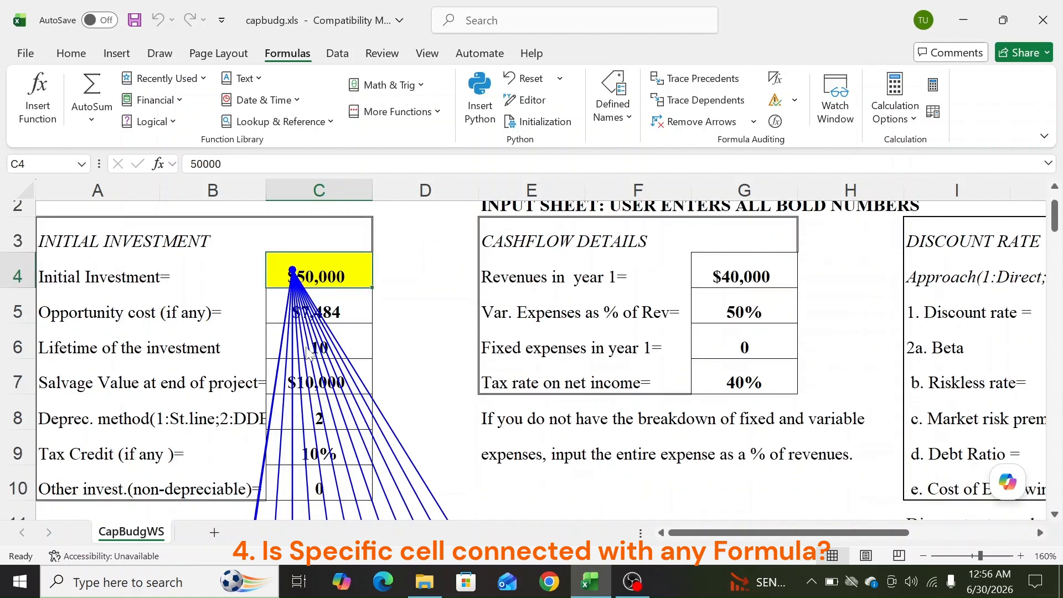
pyautogui.scroll(-2, 307, 367)
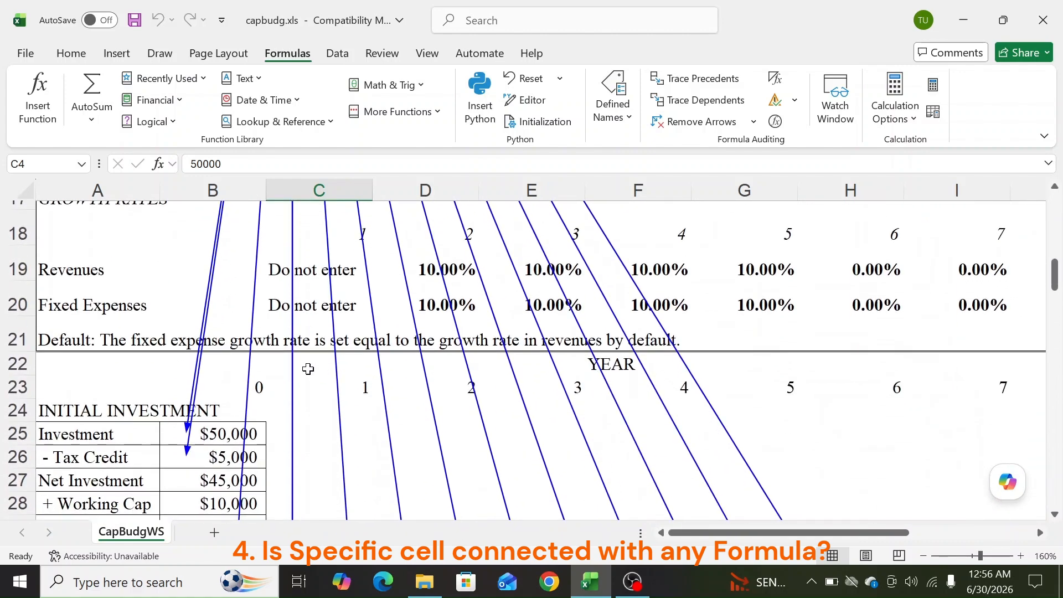
pyautogui.scroll(-2, 274, 385)
pyautogui.scroll(-8, 275, 388)
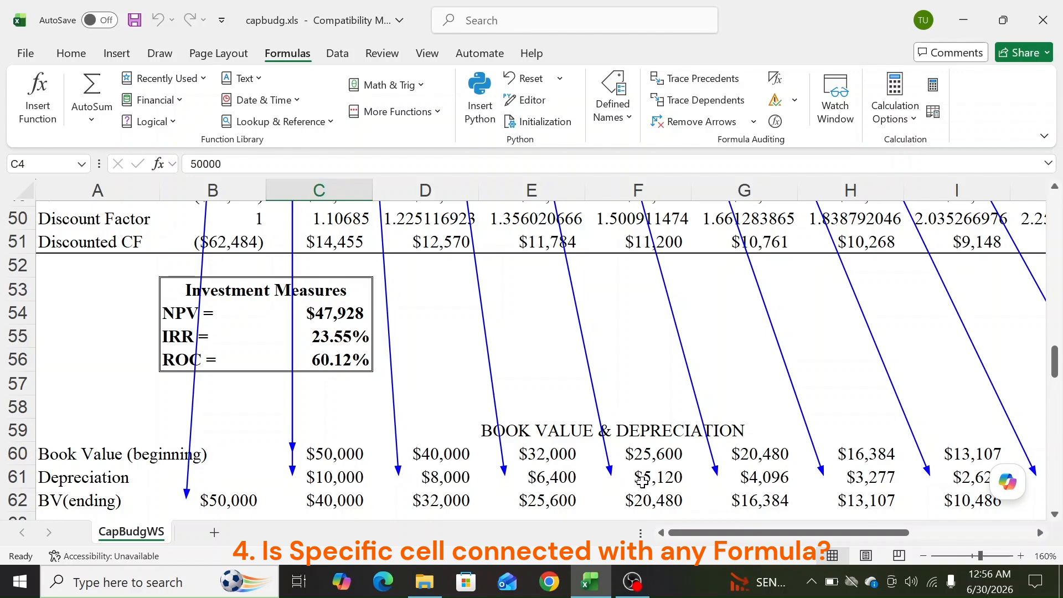
pyautogui.scroll(16, 642, 481)
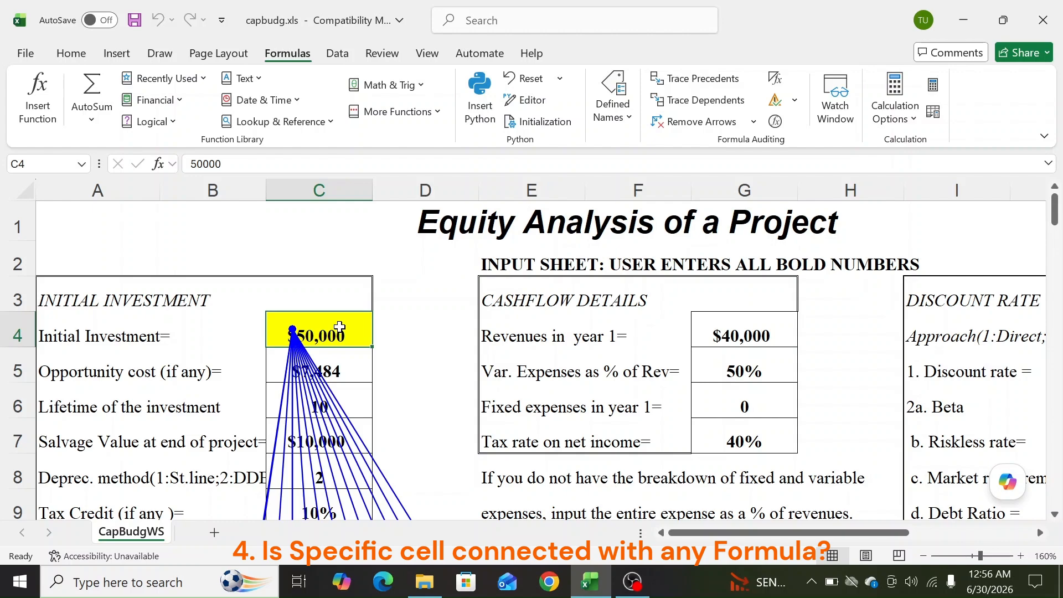
pyautogui.scroll(-6, 339, 327)
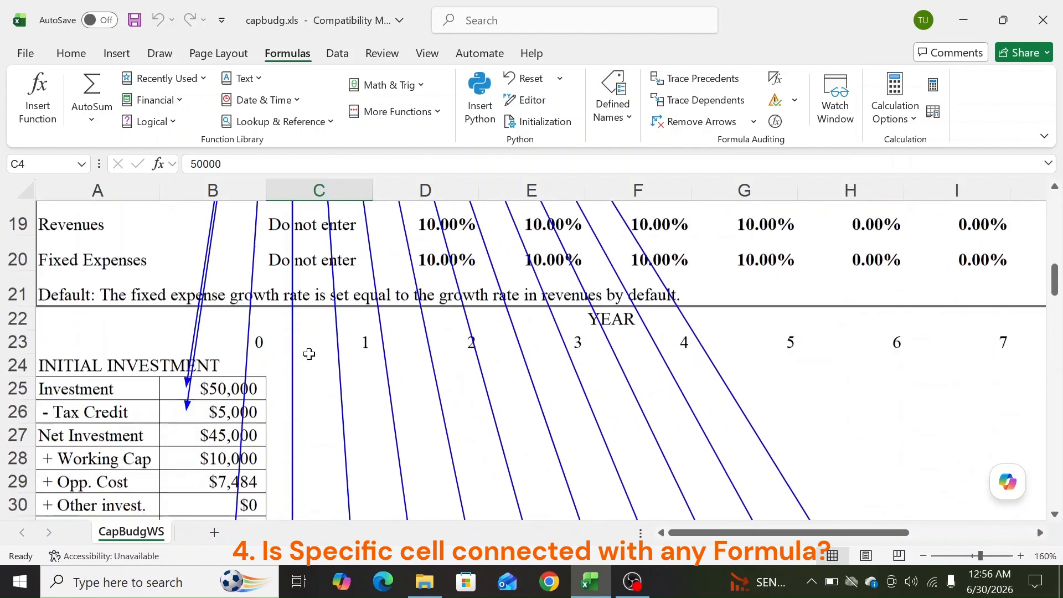
pyautogui.scroll(-5, 309, 354)
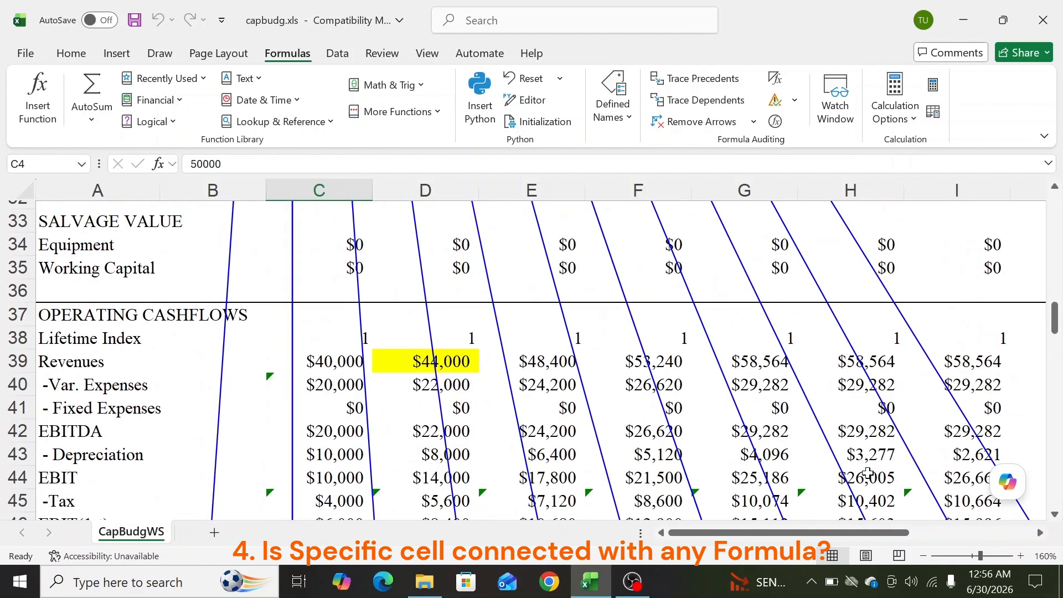
pyautogui.scroll(-2, 868, 473)
pyautogui.scroll(8, 867, 470)
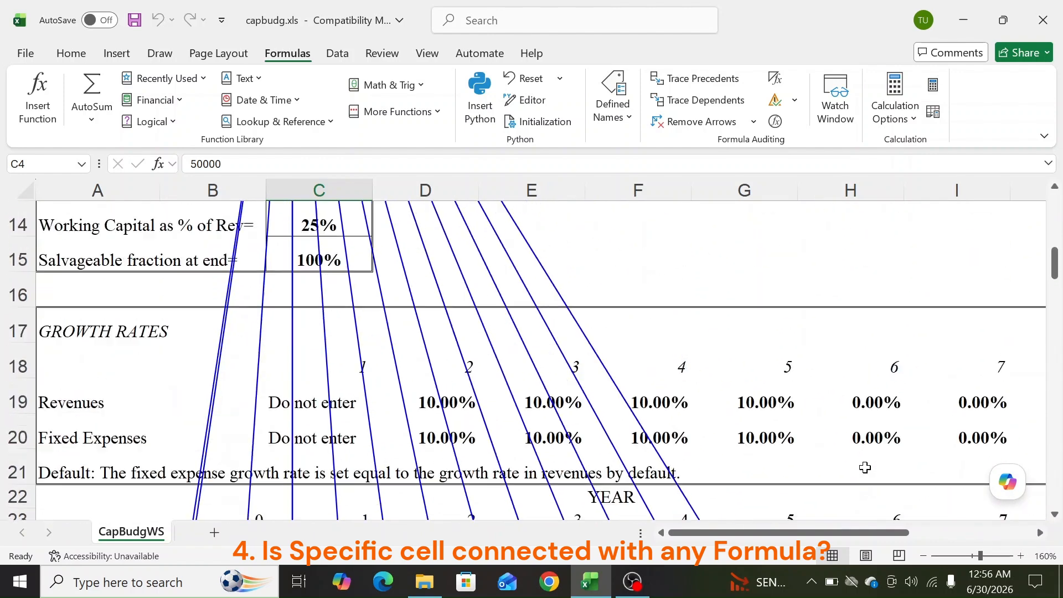
pyautogui.scroll(4, 865, 468)
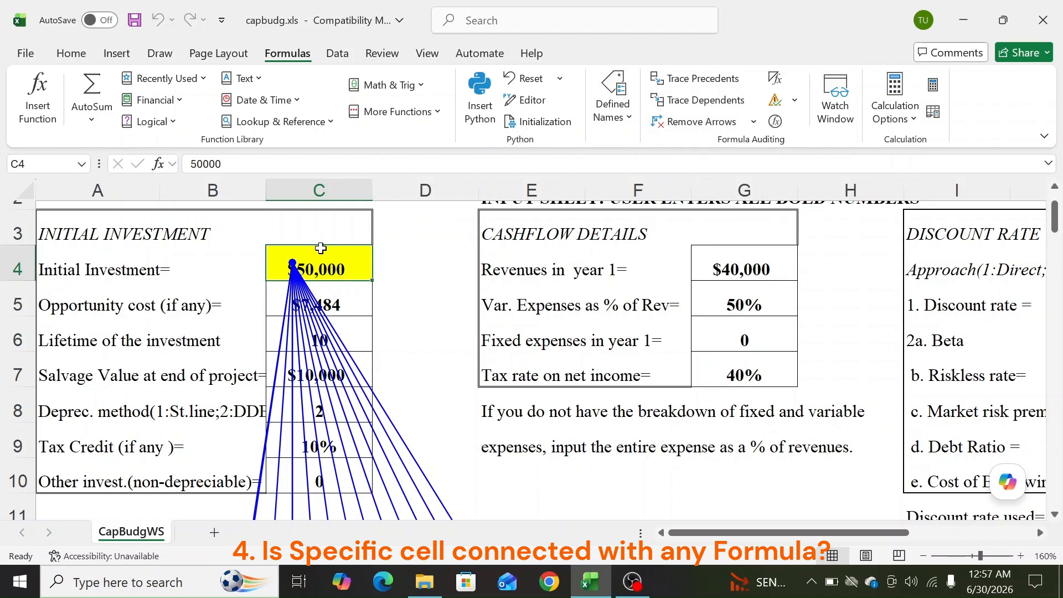
pyautogui.scroll(-6, 321, 250)
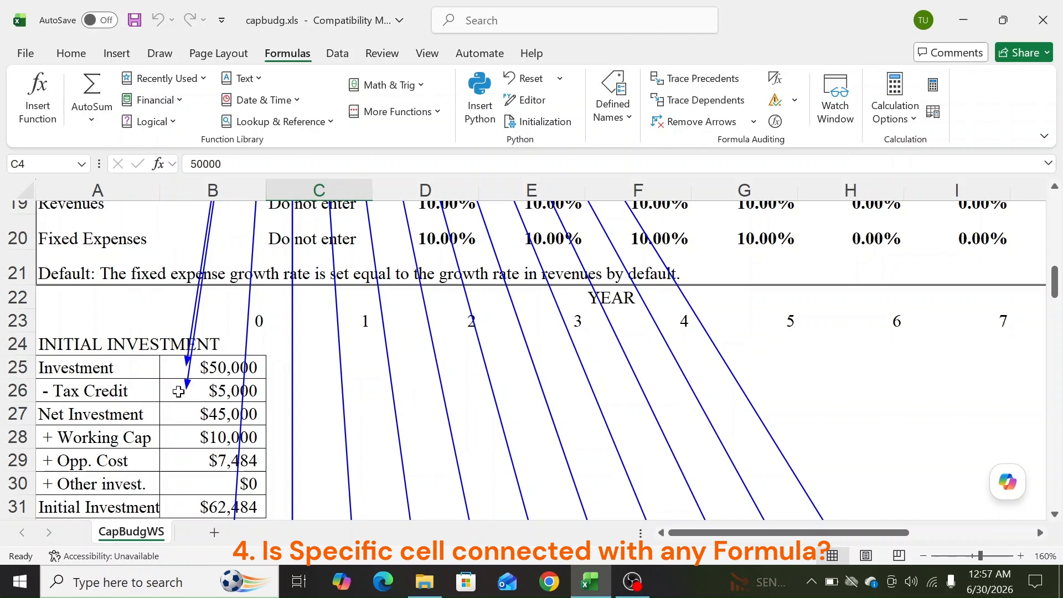
pyautogui.scroll(6, 205, 392)
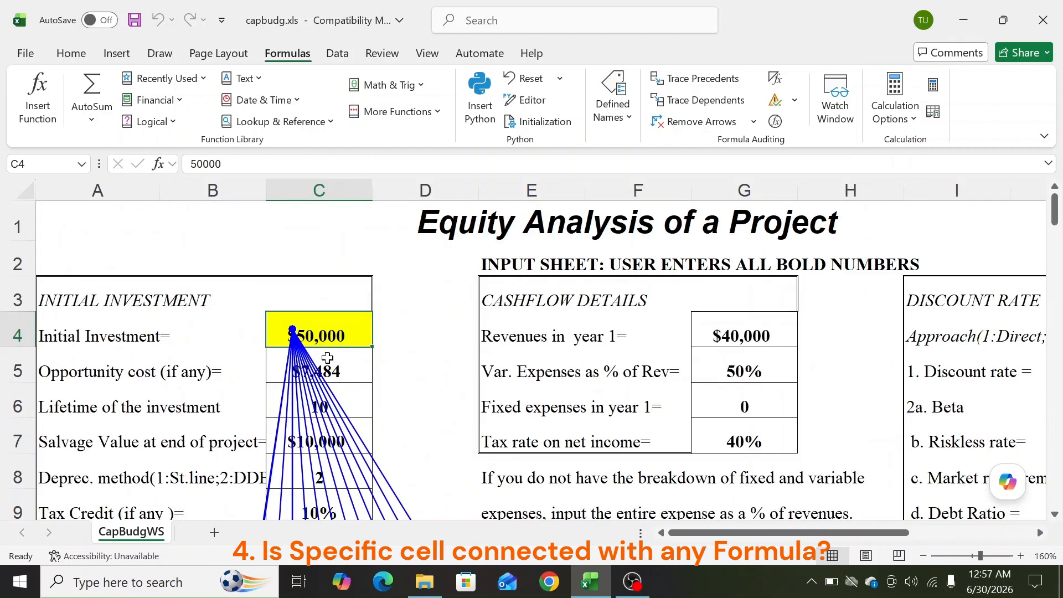
# Change C4's Initial Investment to 10,000 and review the updated figures, including B26's tax credit
pyautogui.doubleClick(206, 163)
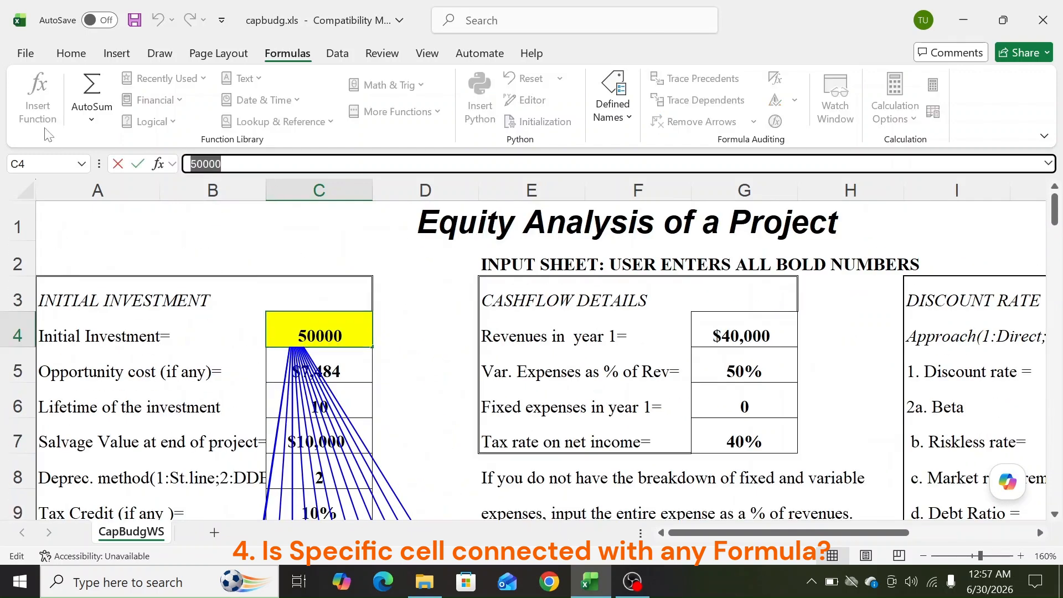
pyautogui.write('10,00')
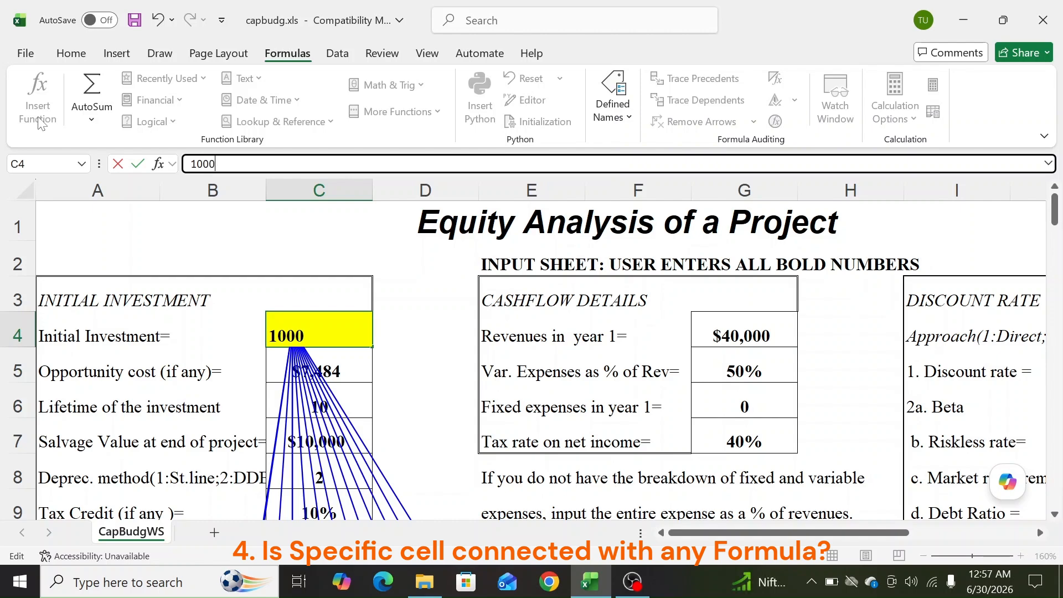
pyautogui.write('0')
pyautogui.press('Return')
pyautogui.scroll(-1, 33, 359)
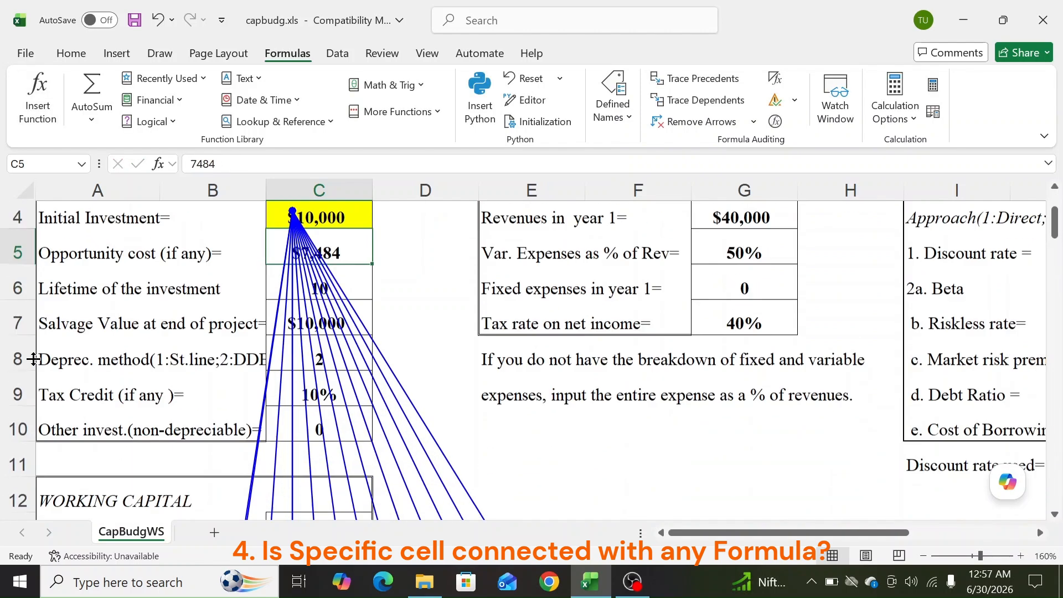
pyautogui.scroll(-5, 34, 359)
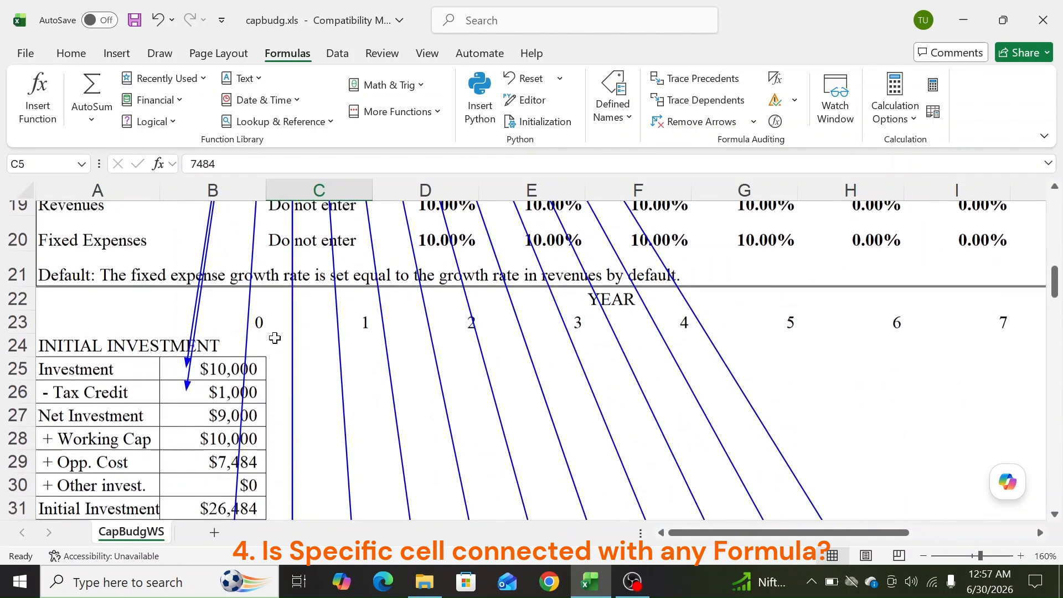
pyautogui.click(205, 392)
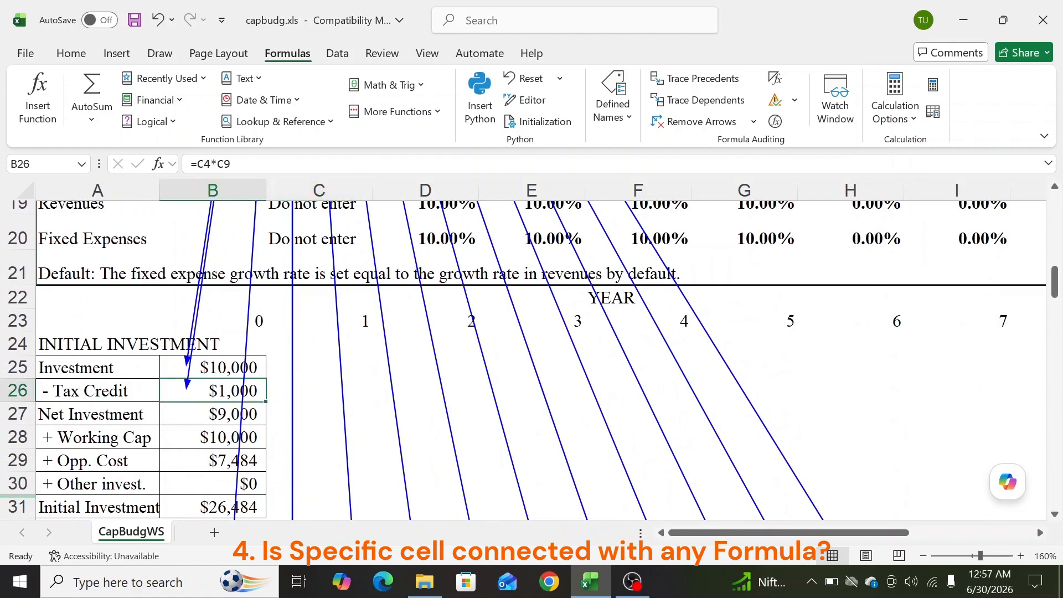
pyautogui.scroll(-8, 613, 408)
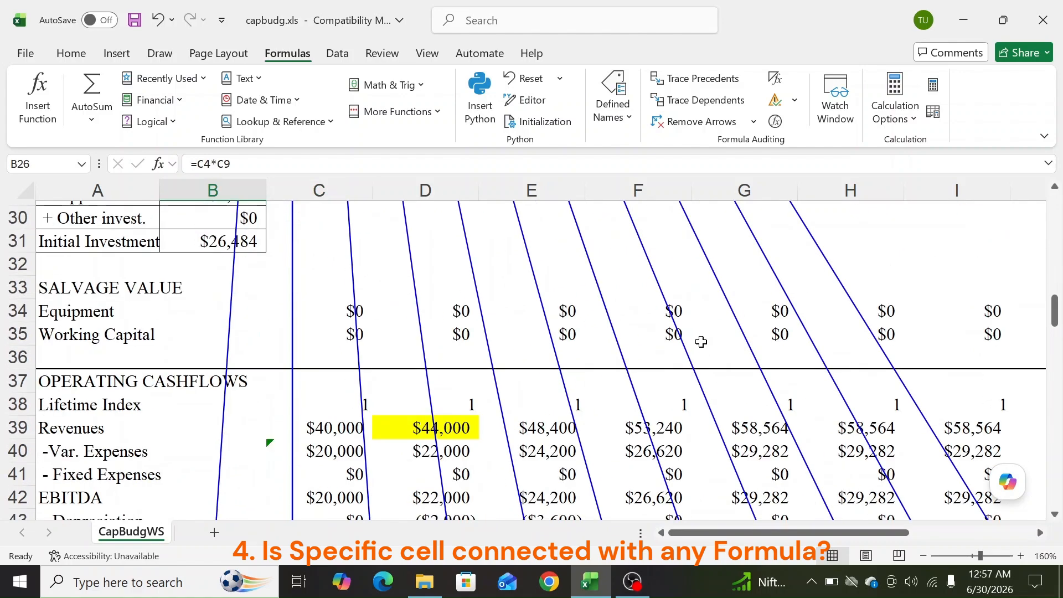
pyautogui.scroll(-3, 613, 408)
pyautogui.scroll(1, 512, 421)
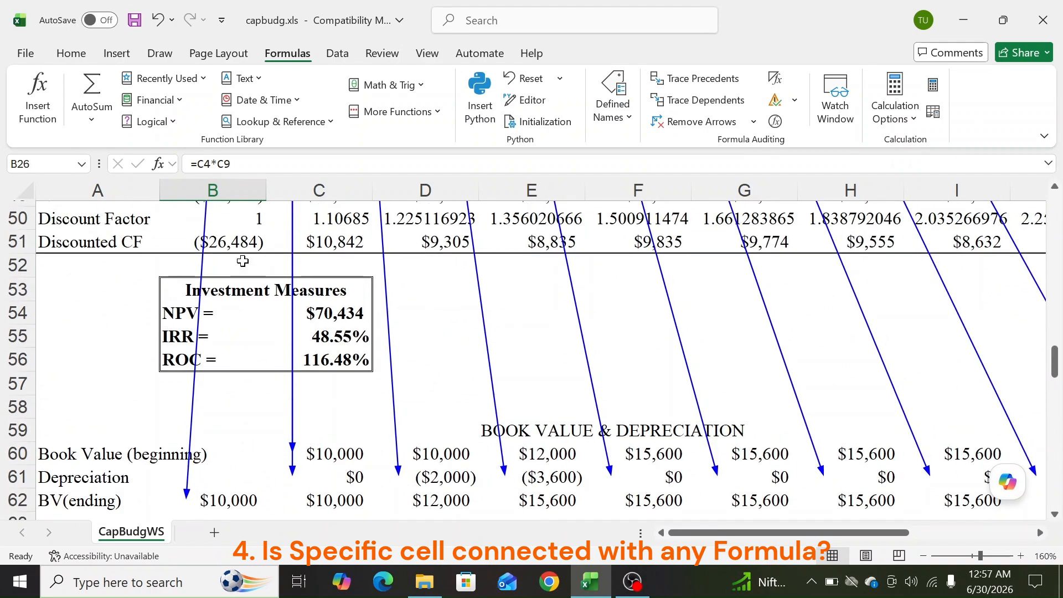
pyautogui.scroll(16, 243, 260)
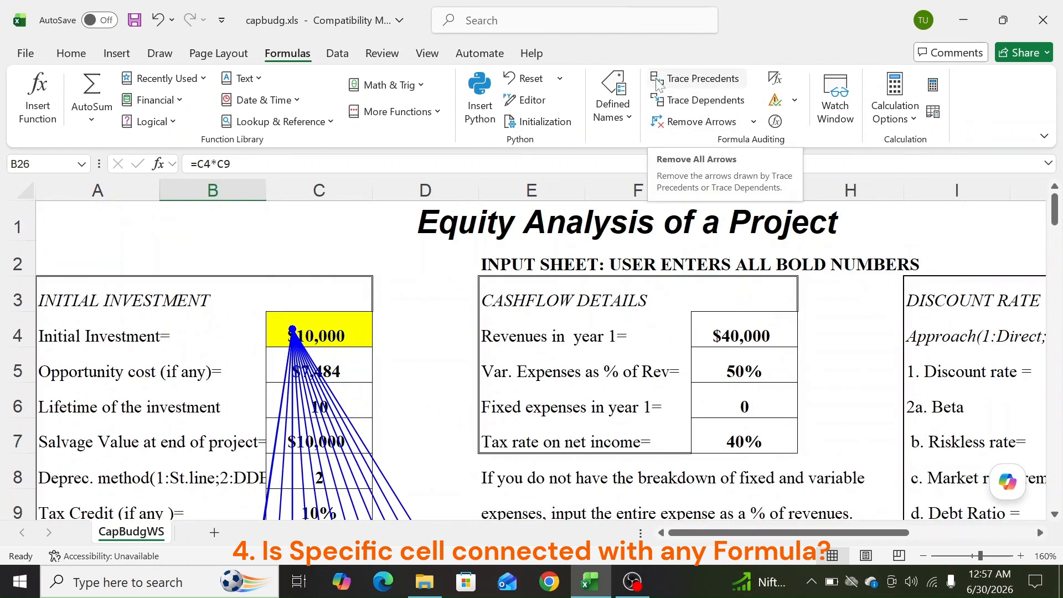
# Clear every trace arrow from the sheet with Remove Arrows
pyautogui.click(697, 125)
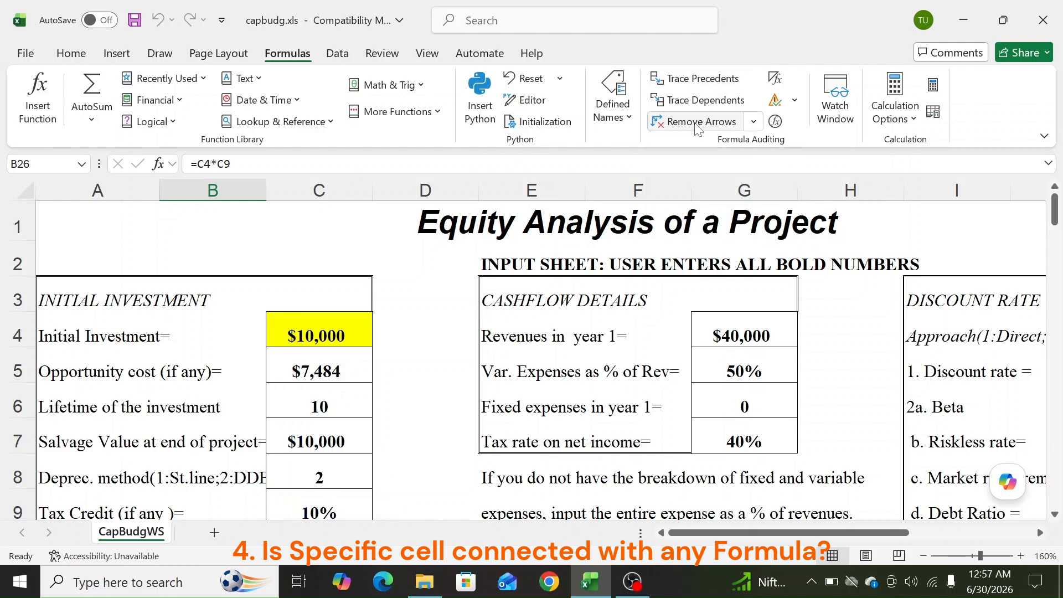